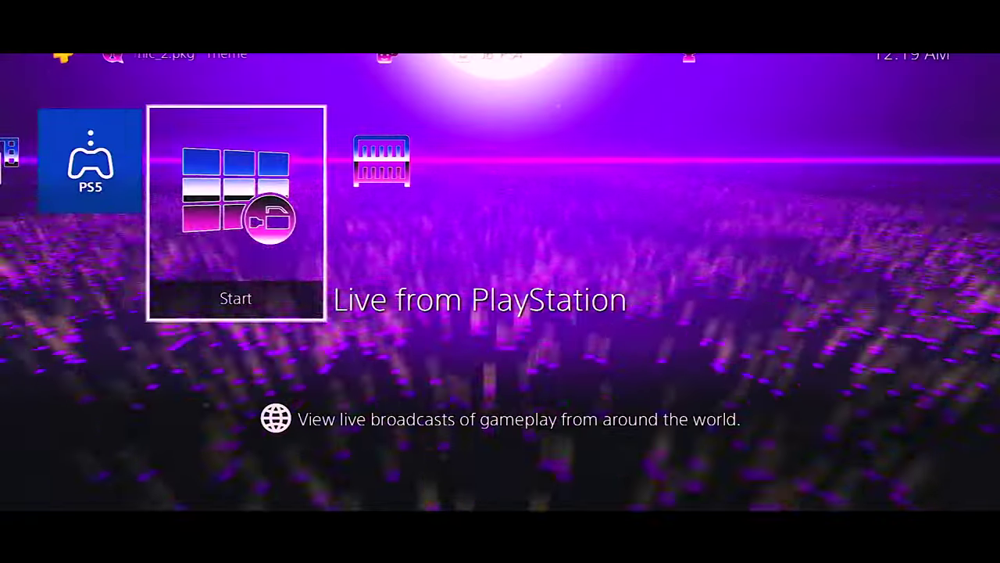
Browse the home-screen tiles and look through the games in the PS1 and PS2 folder.
key("Left")
key("Left")
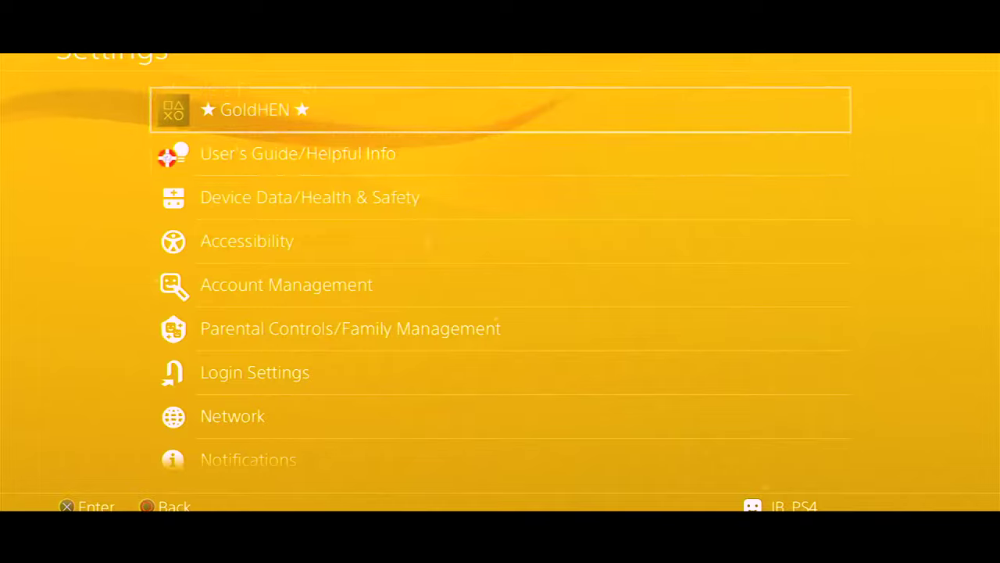
key("Return")
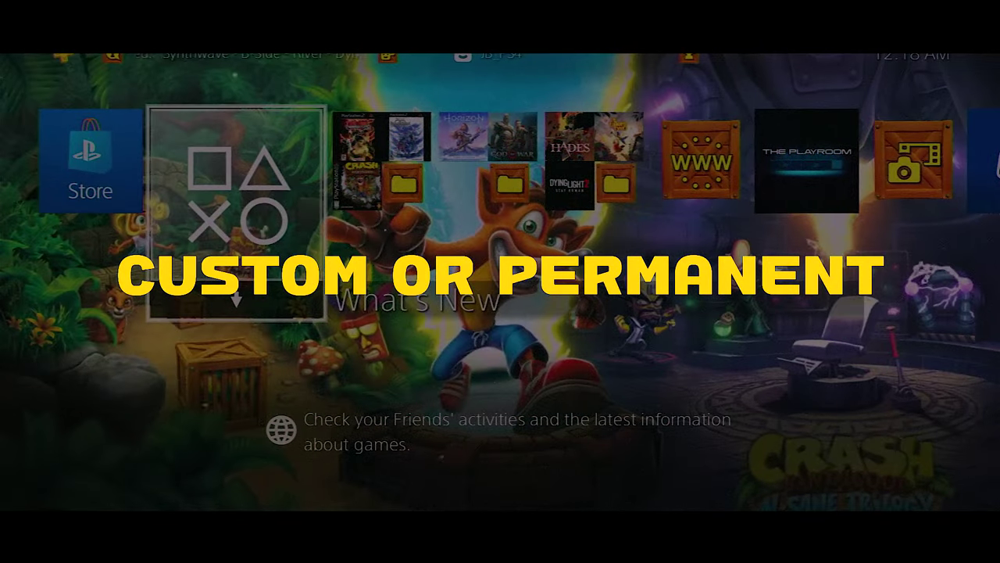
key("Right")
key("Right")
key("Right")
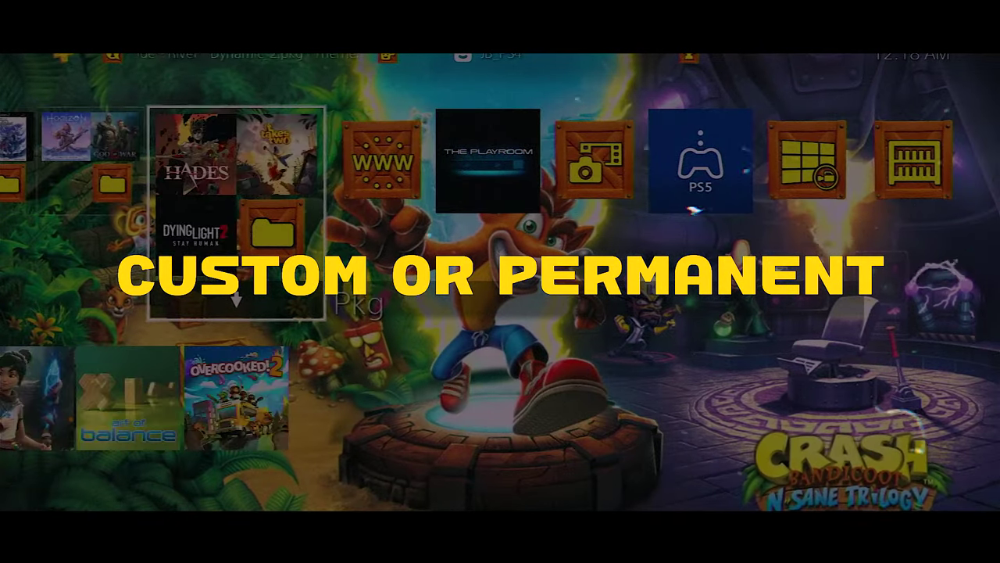
key("Right")
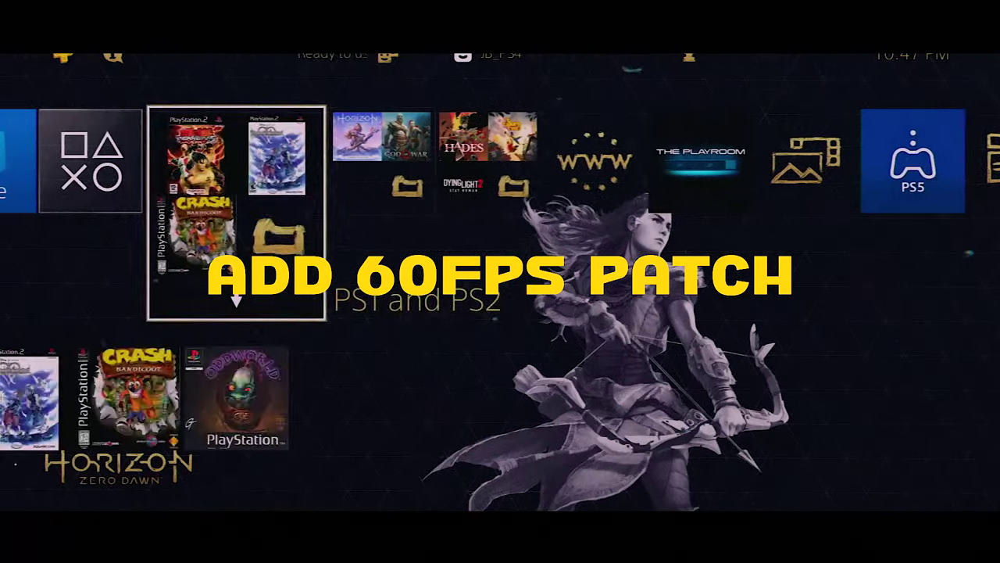
key("Left")
key("Right")
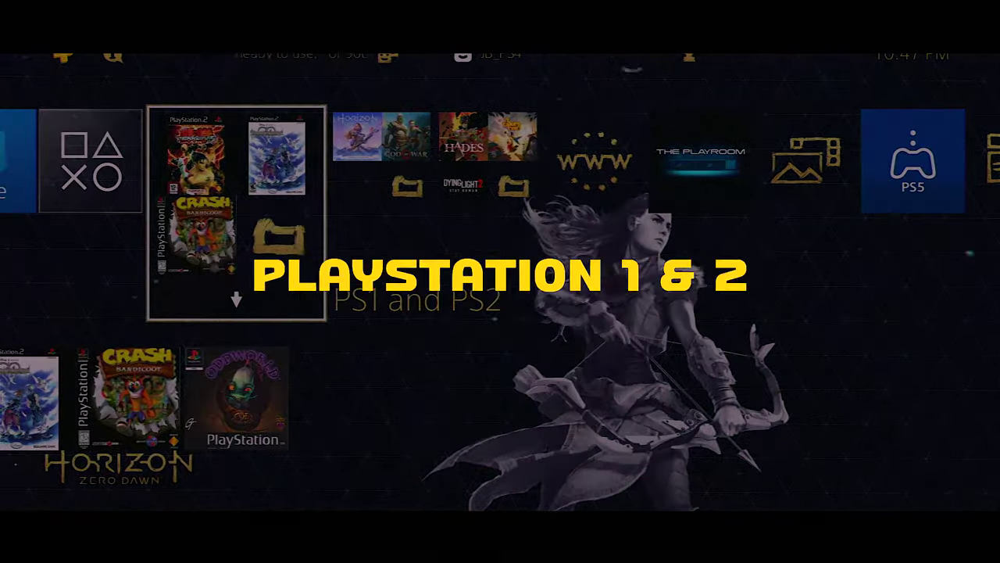
key("Return")
key("Left")
key("Left")
key("Left")
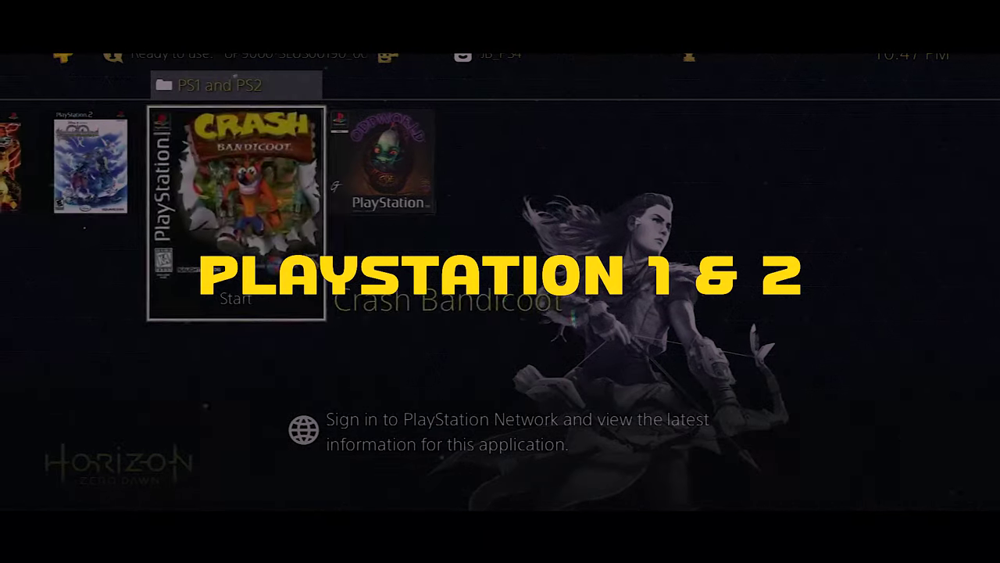
key("Right")
key("Right")
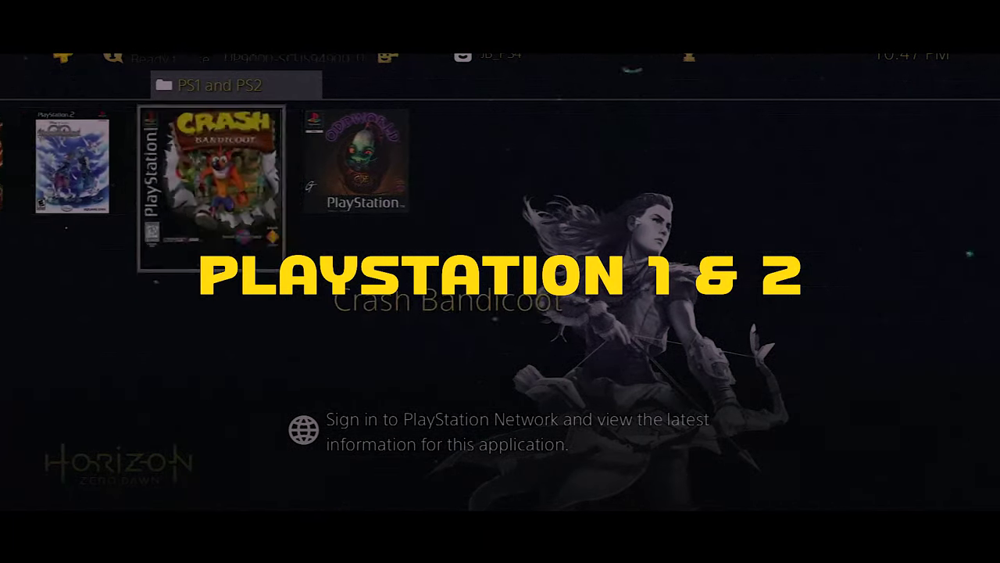
key("Left")
key("Left")
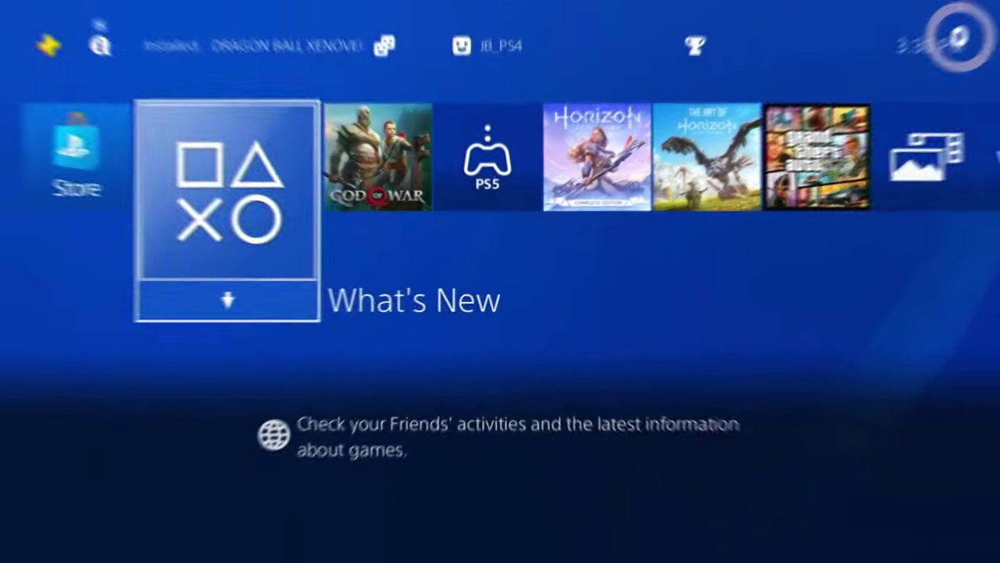
Go from the home-screen tiles to the system function row and enter console Settings.
key("Left")
key("Right")
key("Right")
key("Right")
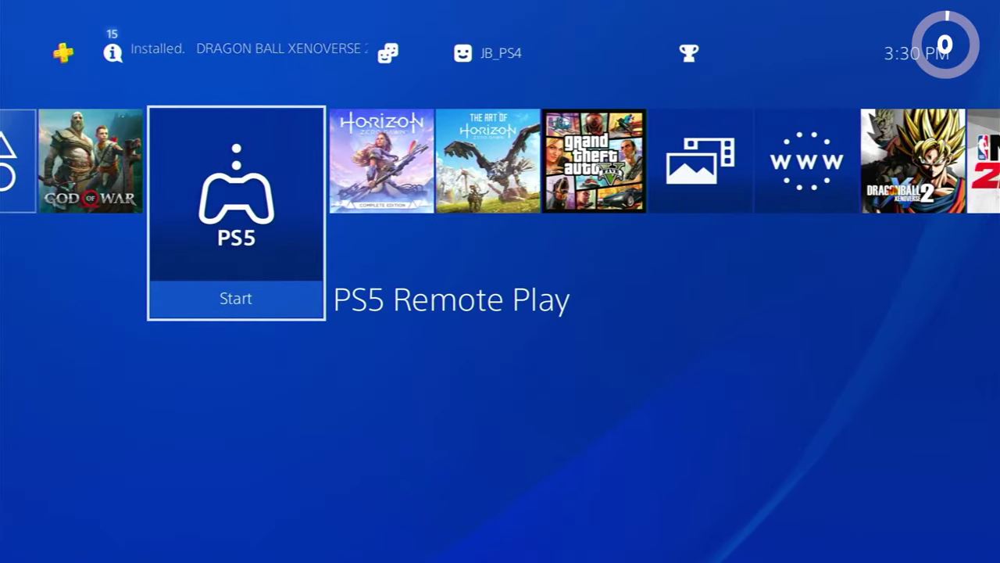
key("Right")
key("Up")
key("Right")
key("Left")
key("Right")
key("Right")
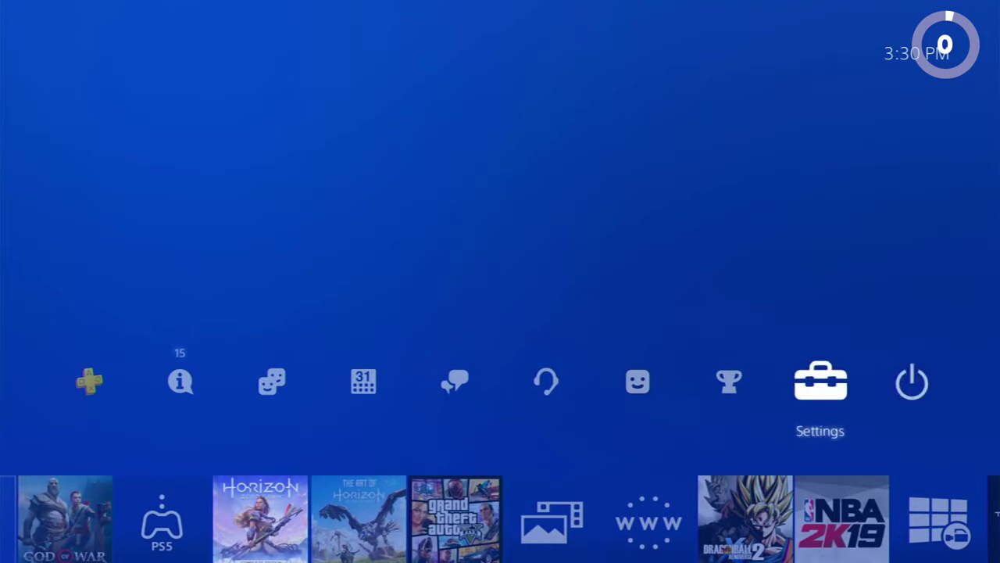
key("Return")
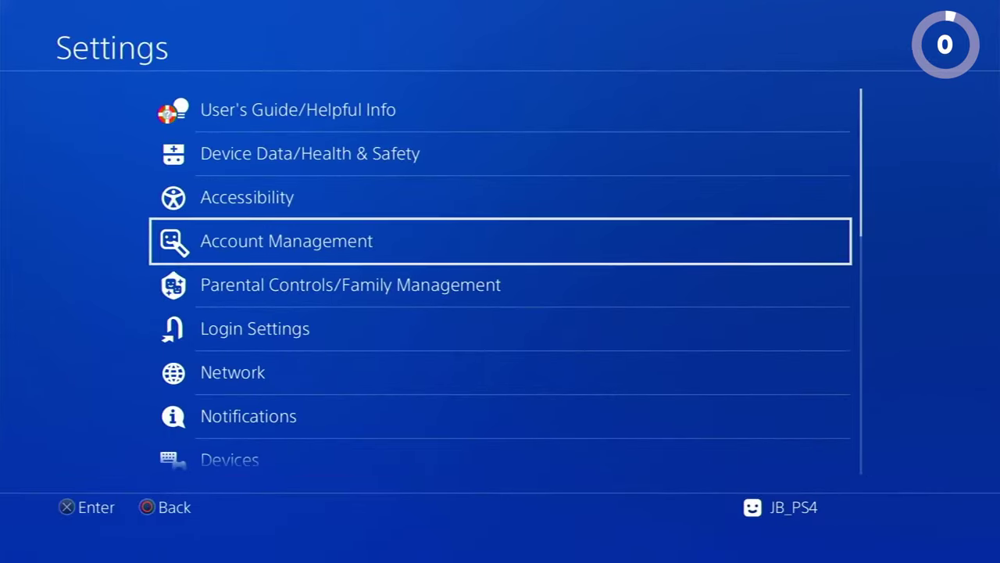
Under System > Automatic Downloads, uncheck Application Update Files.
key("Up")
key("Up")
key("Up")
key("Up")
key("Up")
key("Return")
key("Up")
key("Down")
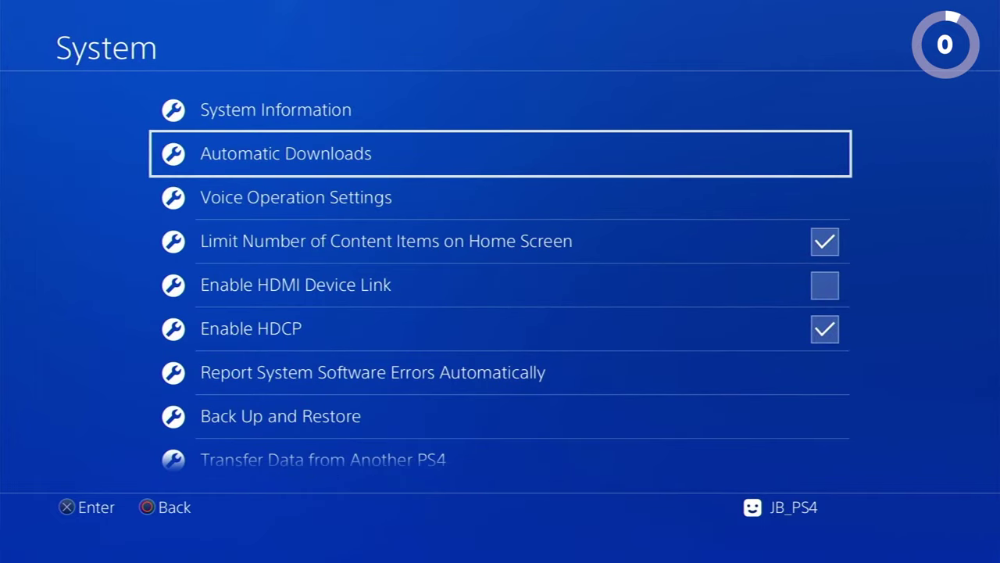
key("Return")
key("Down")
key("Down")
key("Return")
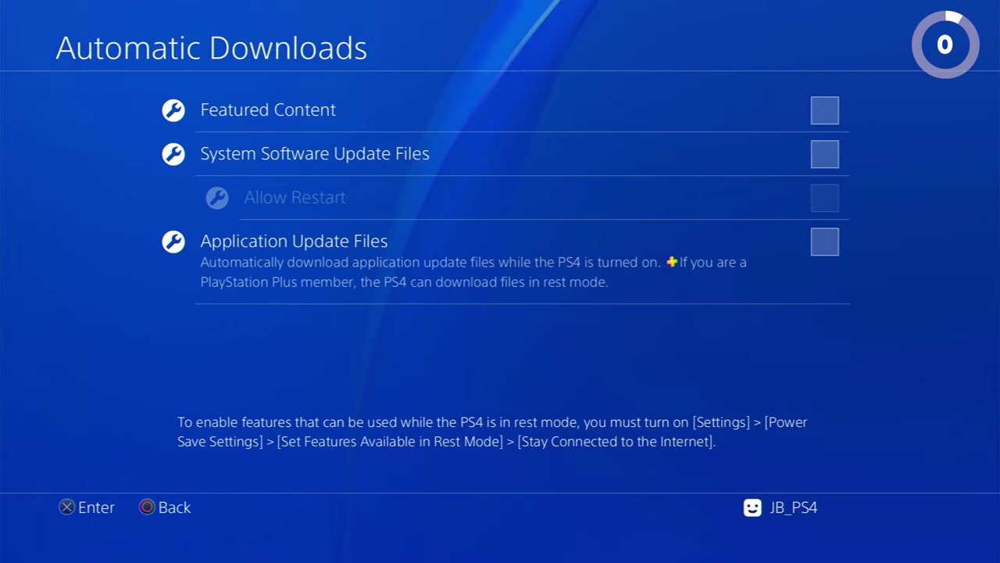
key("Up")
key("Up")
key("Up")
key("Escape")
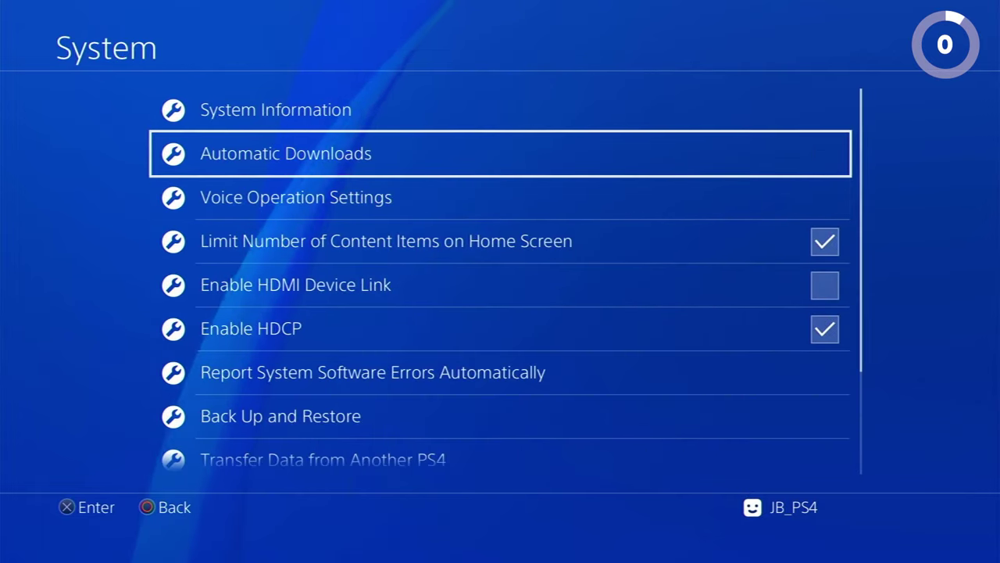
Look over the System settings list, then return to the main Settings list.
key("Down")
key("Down")
key("Down")
key("Down")
key("Down")
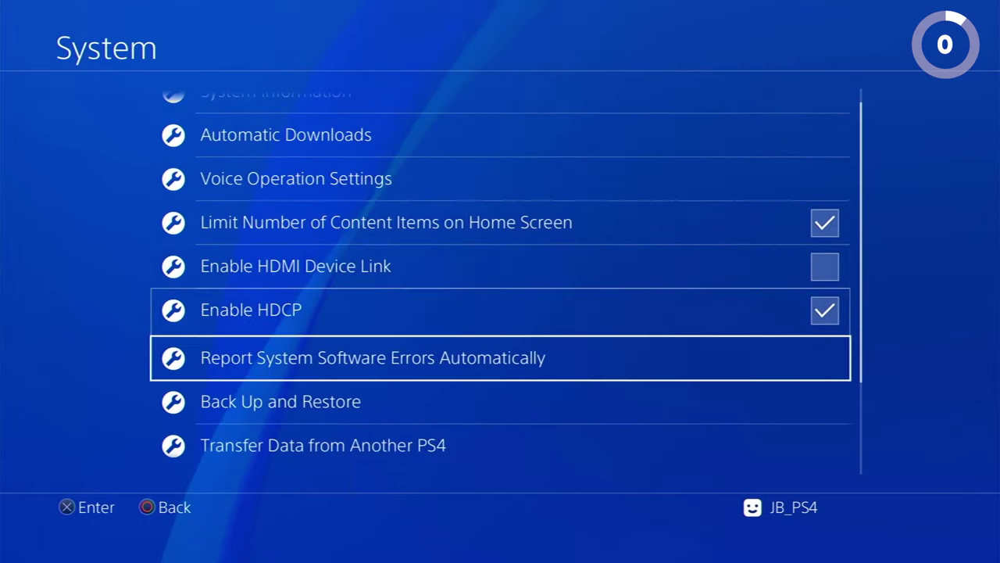
key("Down")
key("Up")
key("Up")
key("Up")
key("Up")
key("Escape")
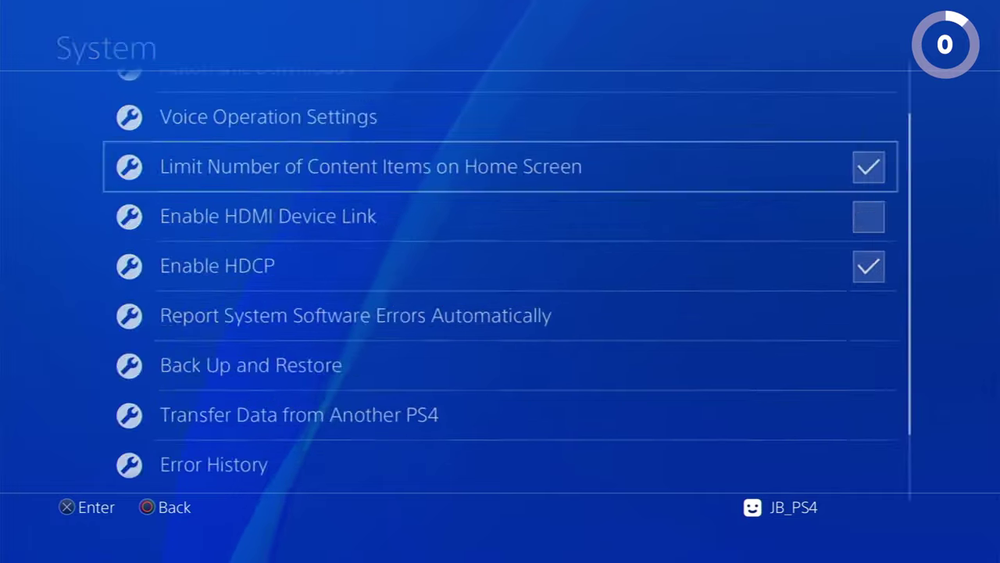
key("Up")
key("Up")
key("Up")
key("Up")
key("Up")
key("Up")
key("Up")
key("Up")
key("Up")
key("Up")
key("Up")
key("Up")
key("Up")
key("Up")
key("Up")
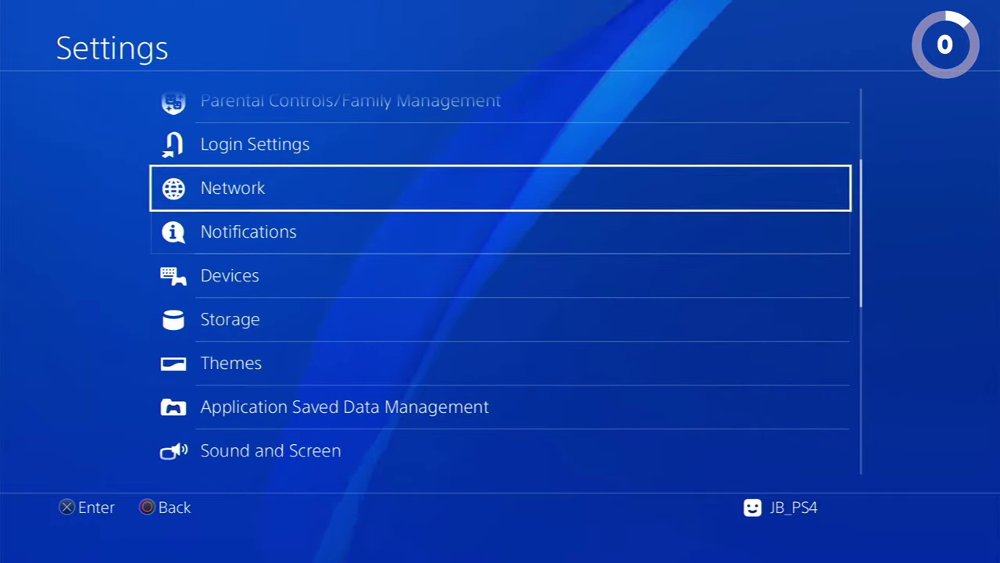
Start a new internet connection setup in Network settings using Wi-Fi.
key("Return")
key("Down")
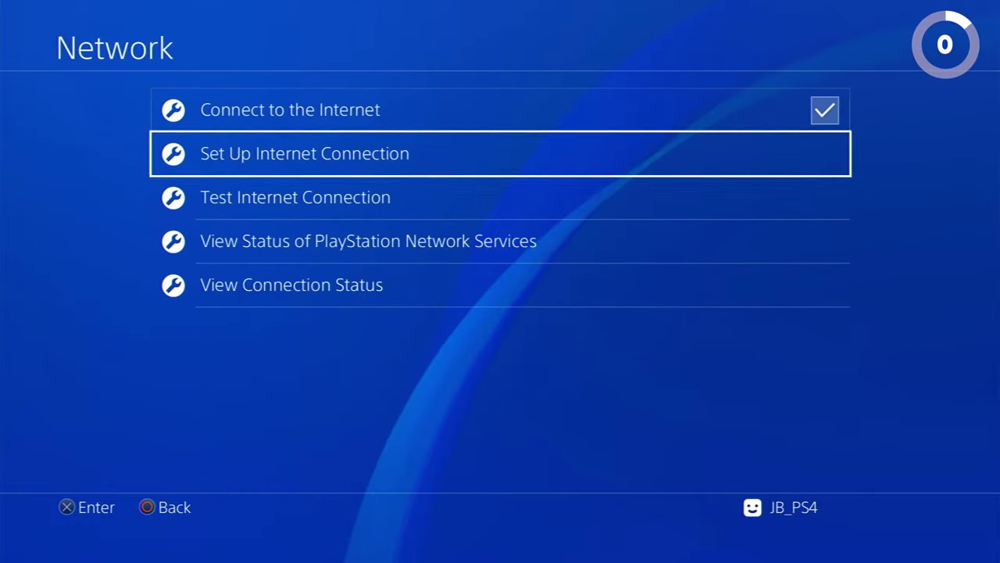
key("Up")
key("Down")
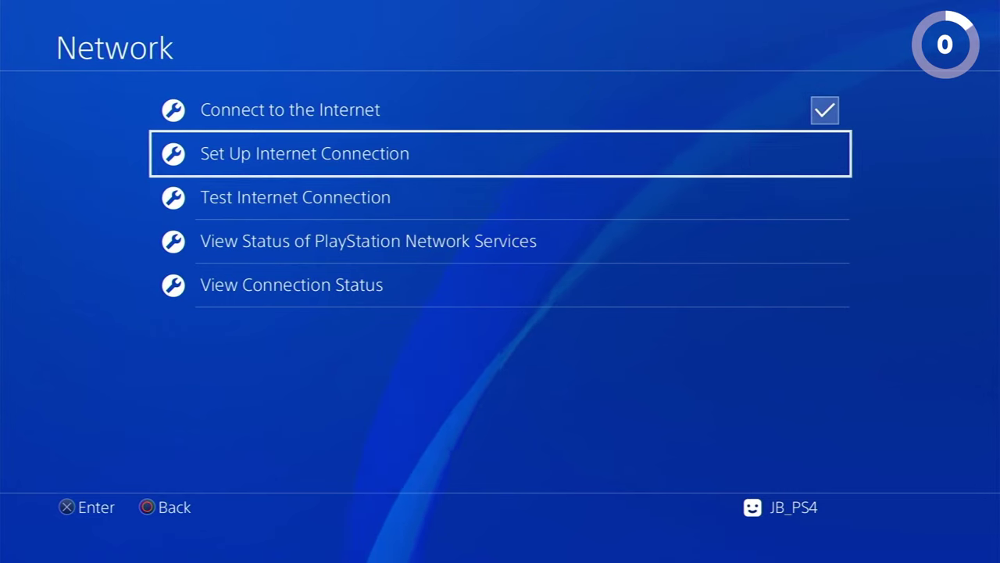
key("Return")
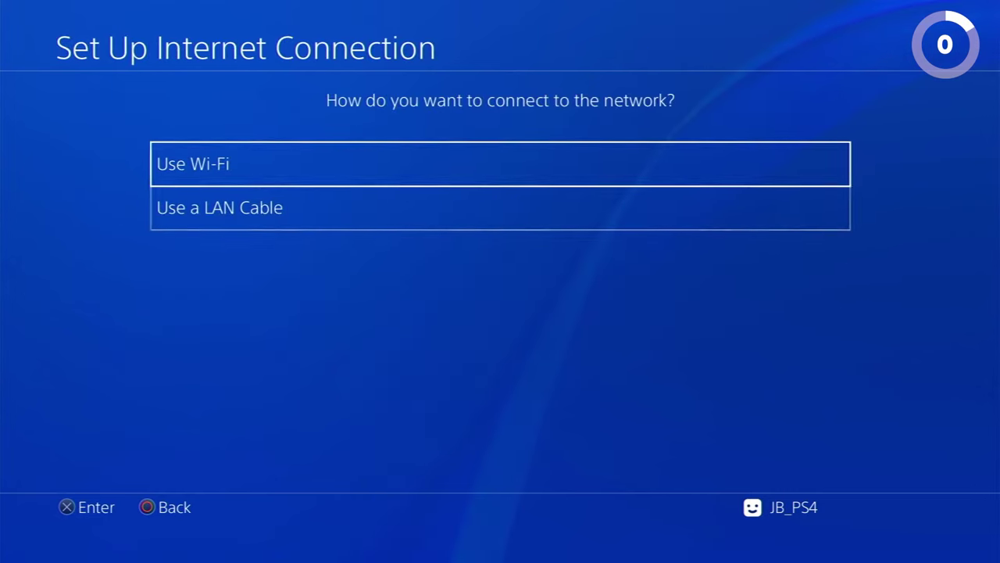
key("Down")
key("Up")
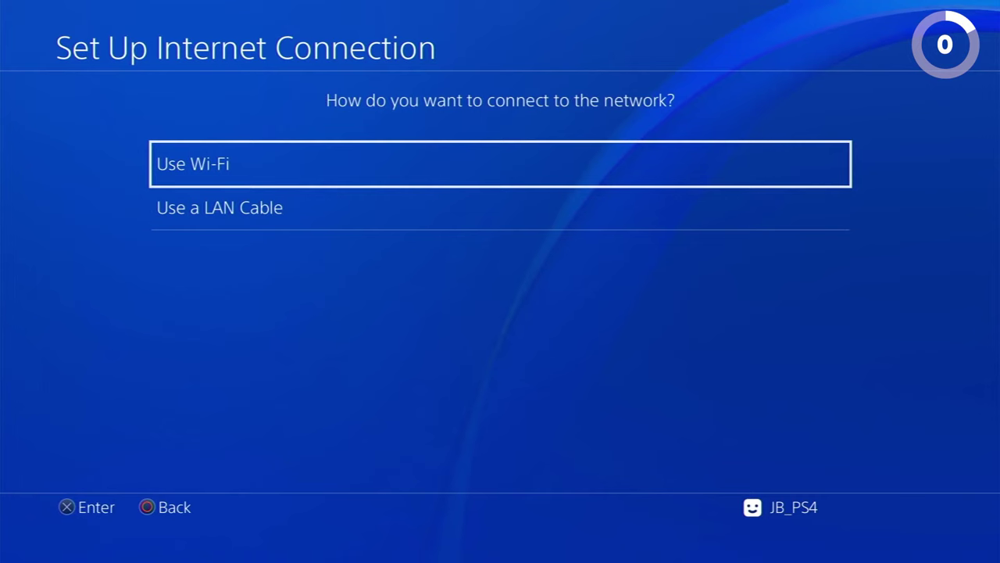
key("Return")
Choose Custom setup with automatic IP, no DHCP host name and manual DNS.
key("Down")
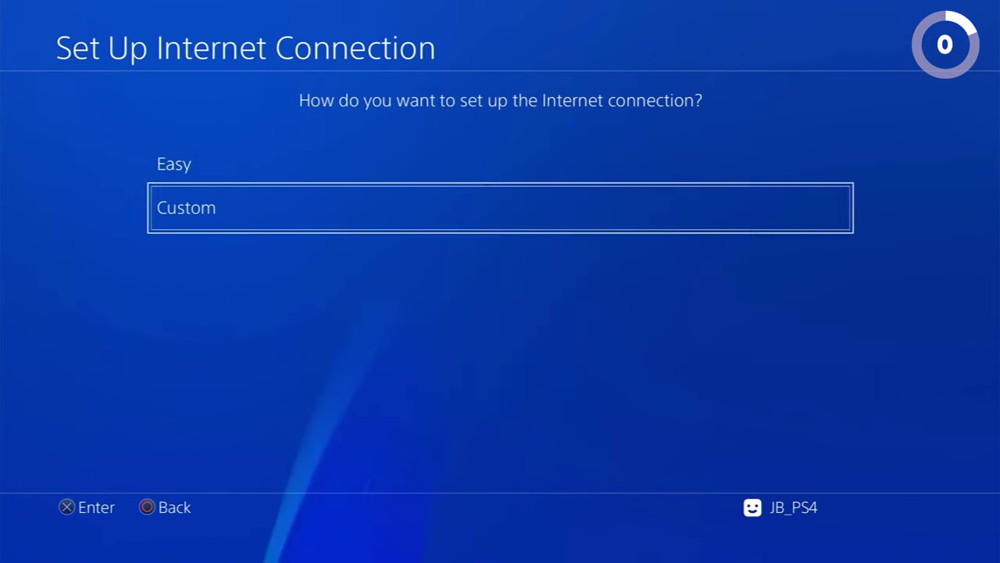
key("Return")
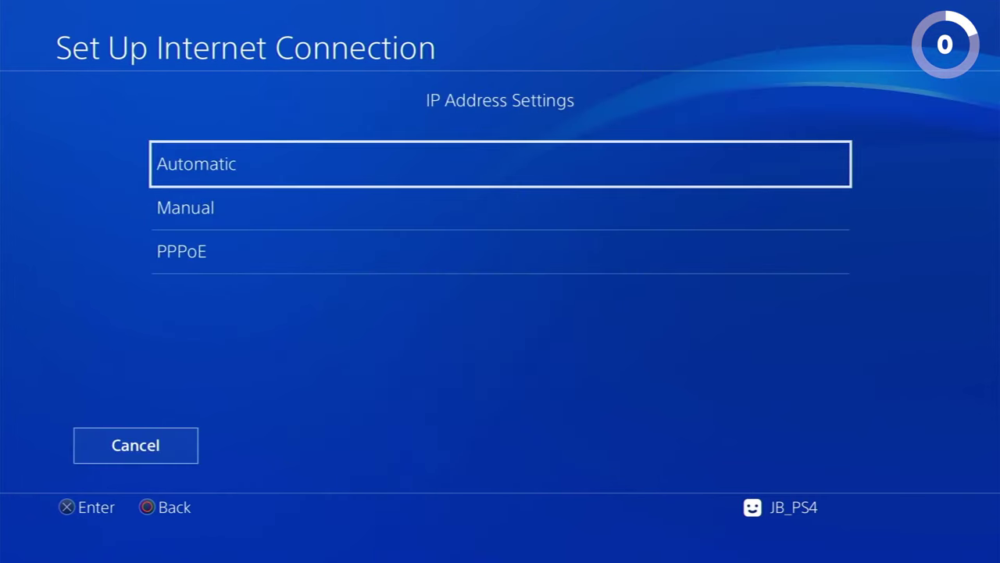
key("Return")
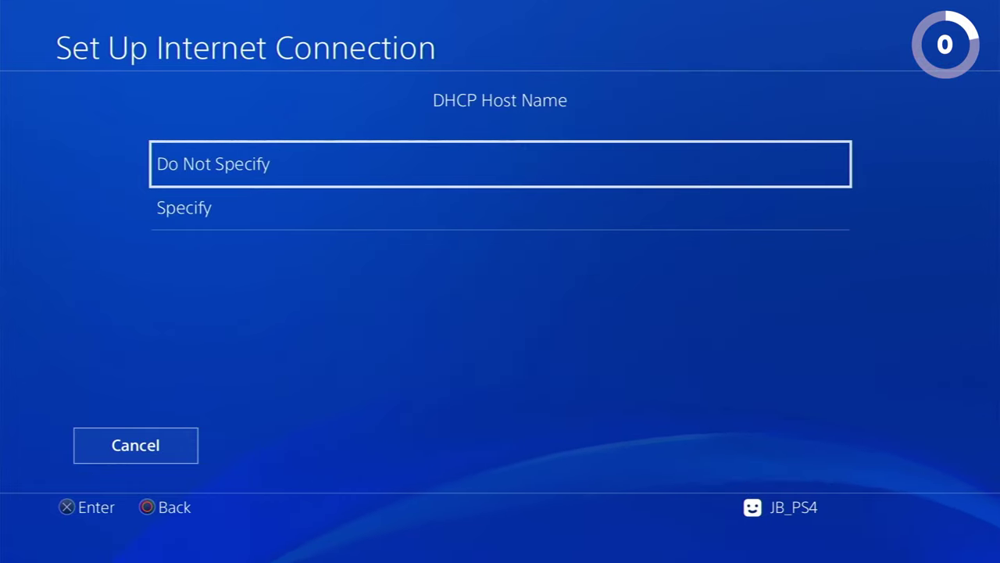
key("Return")
key("Down")
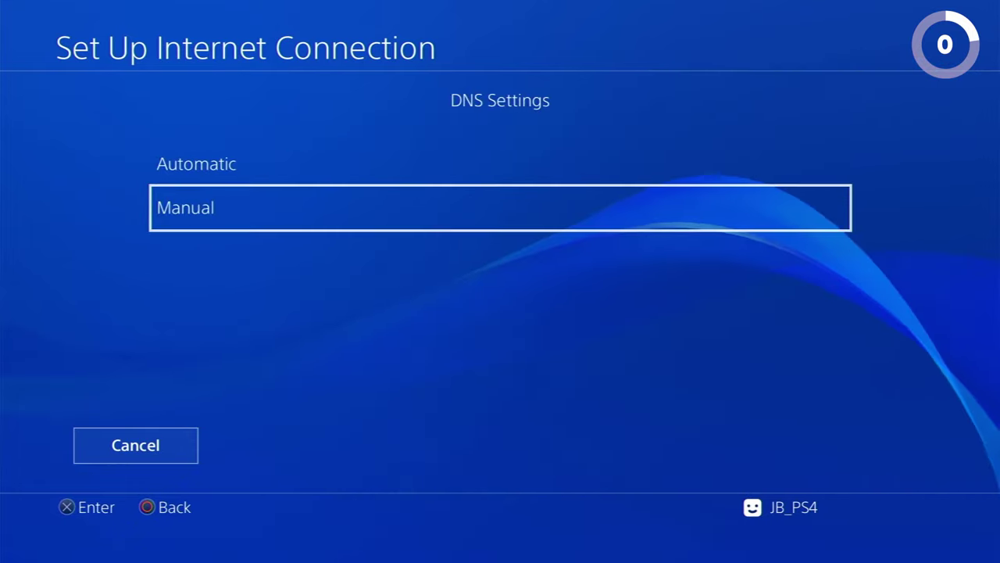
key("Return")
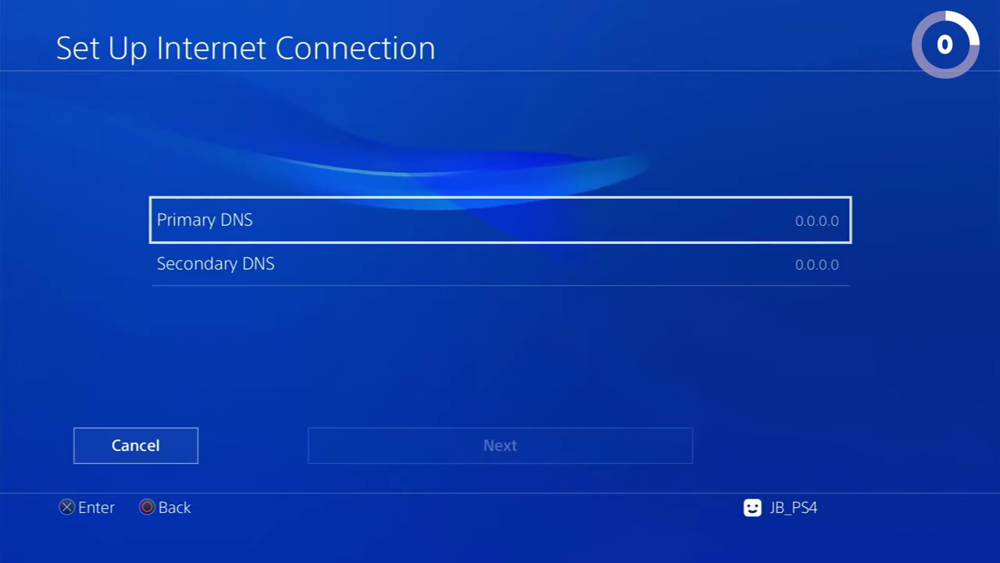
Set the Primary DNS to 192.241.221.79.
key("Return")
type("1")
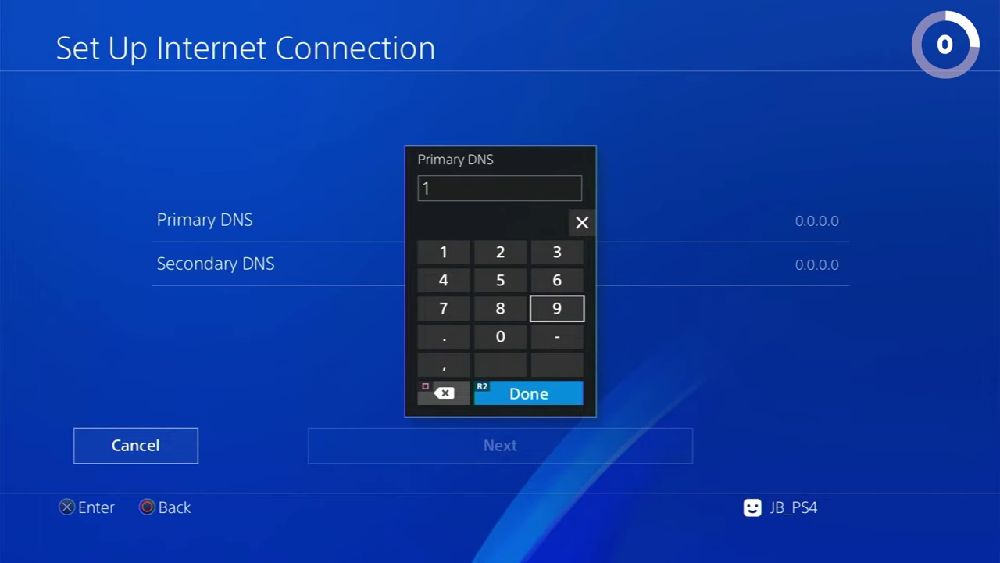
type("92.241.22")
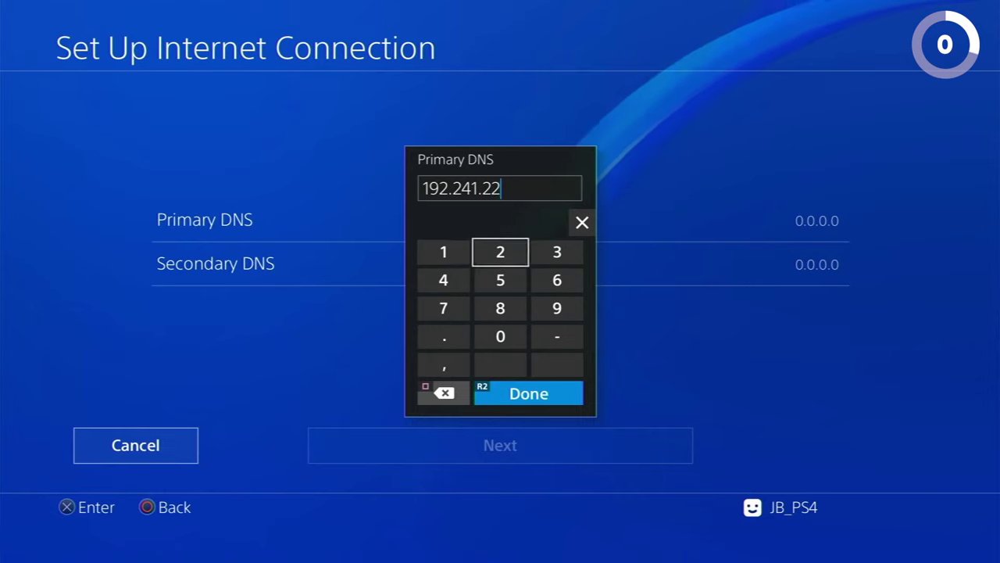
type("1.79")
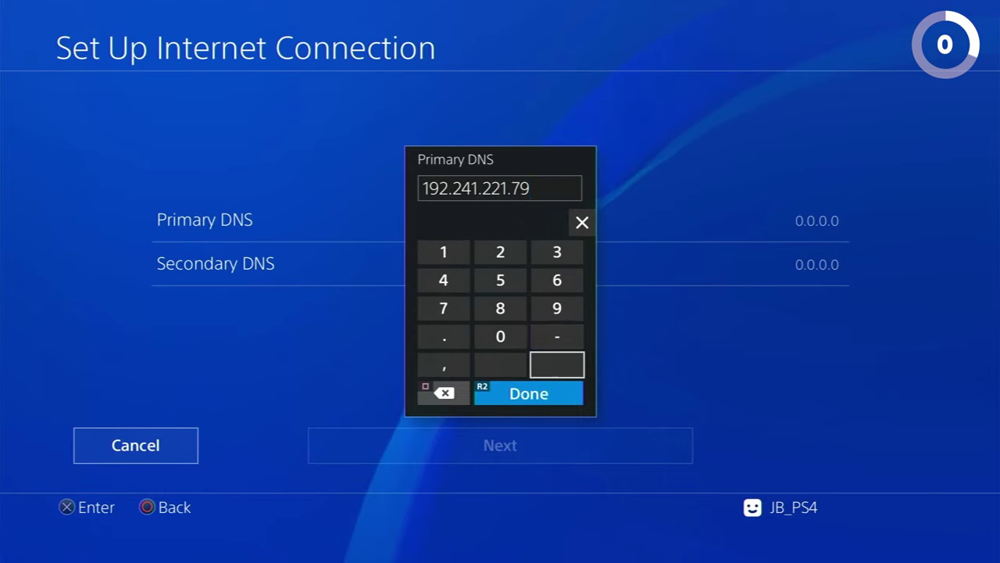
key("Return")
Enter 165.227.83.145 as the Secondary DNS on the on-screen keypad.
key("Down")
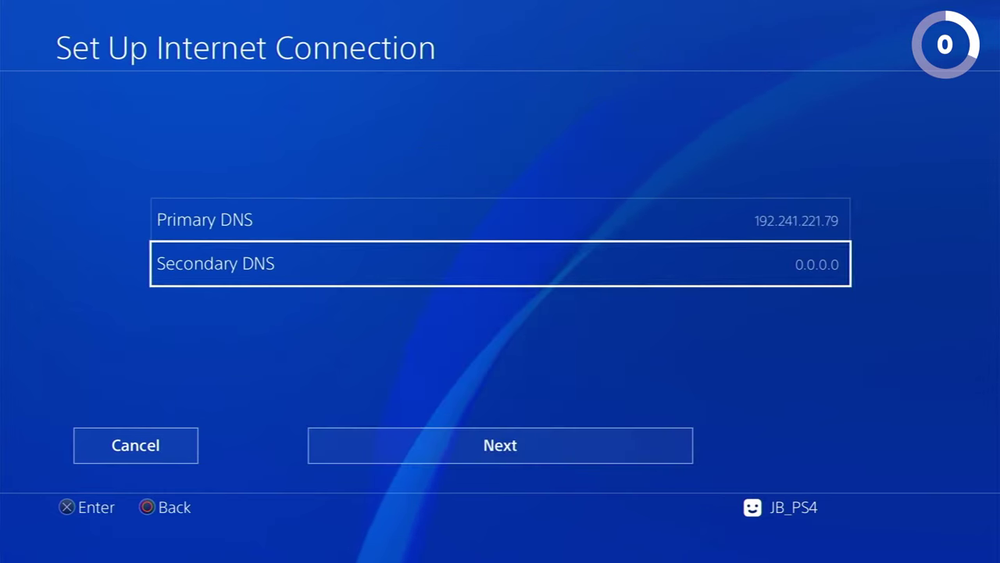
key("Return")
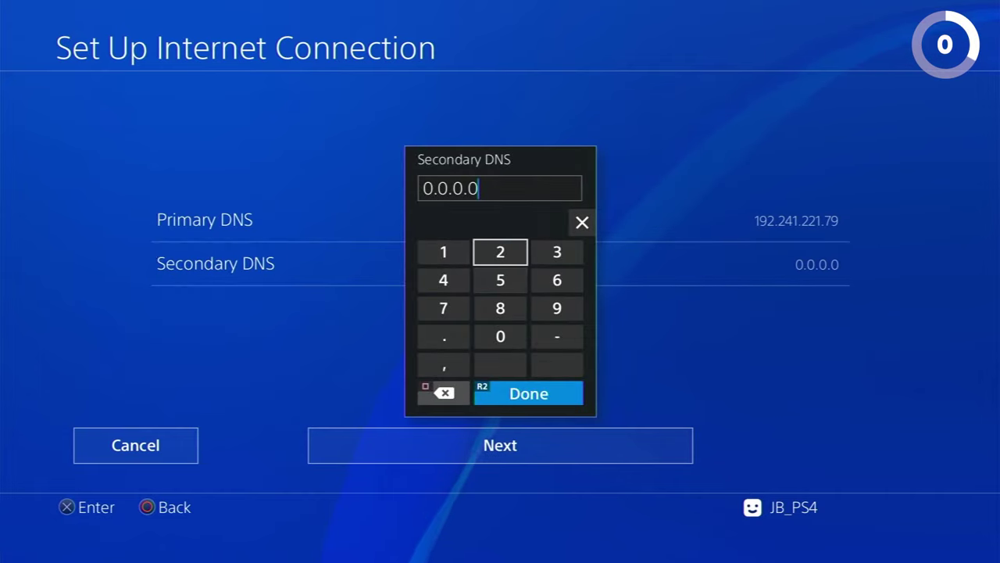
key("Down")
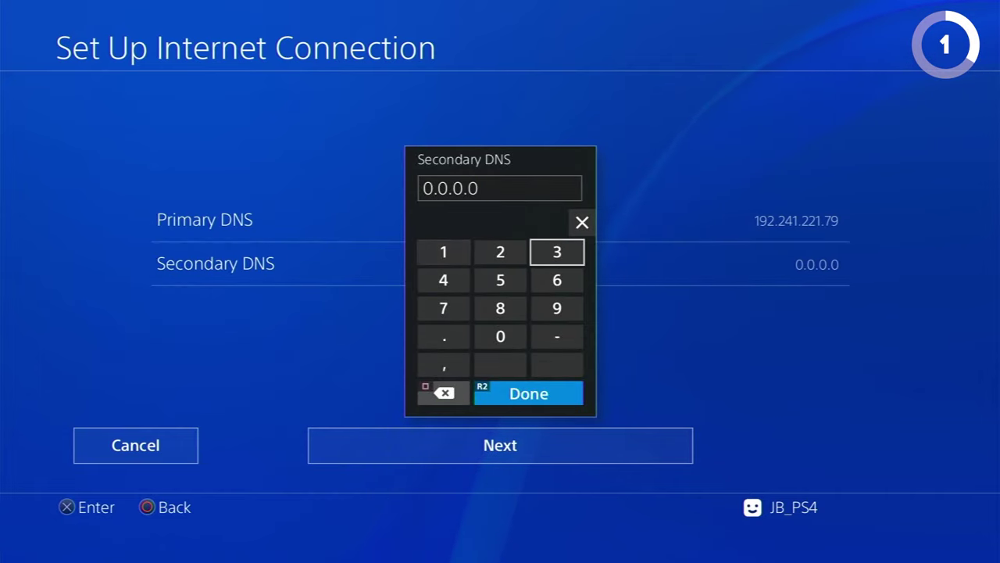
key("Left")
key("Left")
type("16")
key("Left")
type("5")
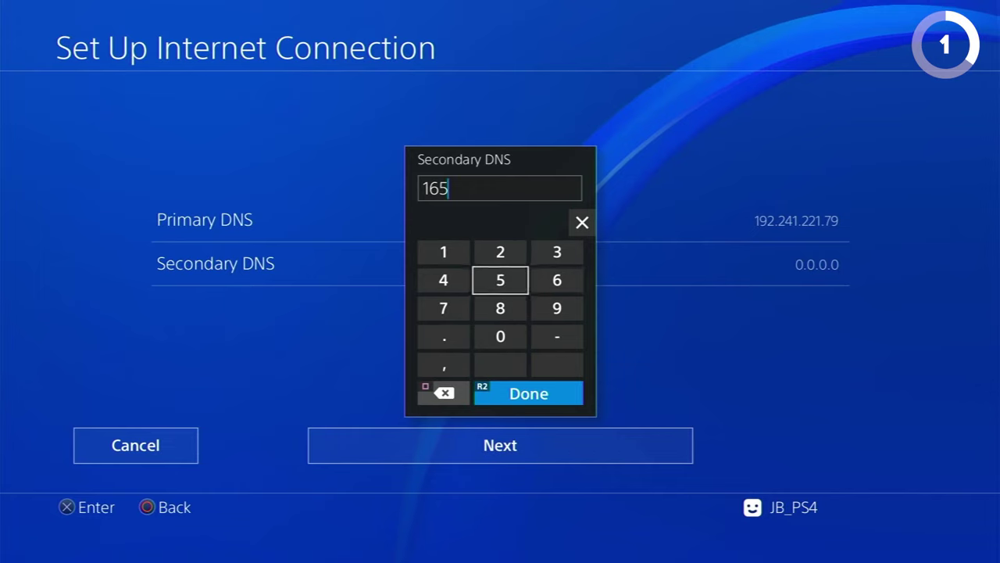
key("Down")
key("Down")
key("Left")
type(".")
key("Up")
key("Up")
key("Up")
key("Right")
type("22")
key("Down")
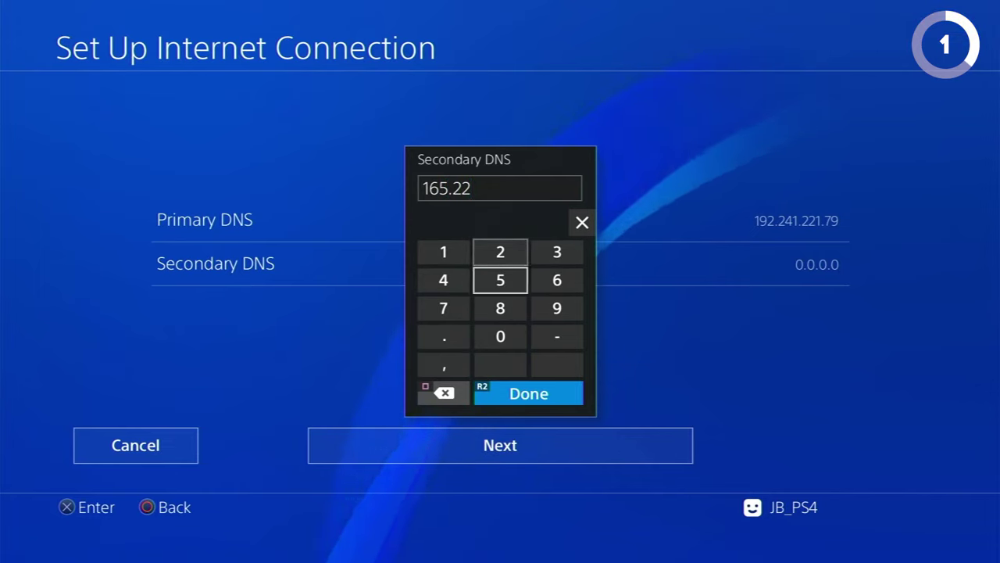
key("Down")
key("Left")
type("7")
key("Down")
type(".")
key("Up")
key("Right")
type("8")
key("Up")
key("Up")
key("Right")
type("3")
key("Down")
key("Down")
key("Left")
key("Left")
type(".")
key("Up")
key("Up")
type("1")
key("Down")
type("4")
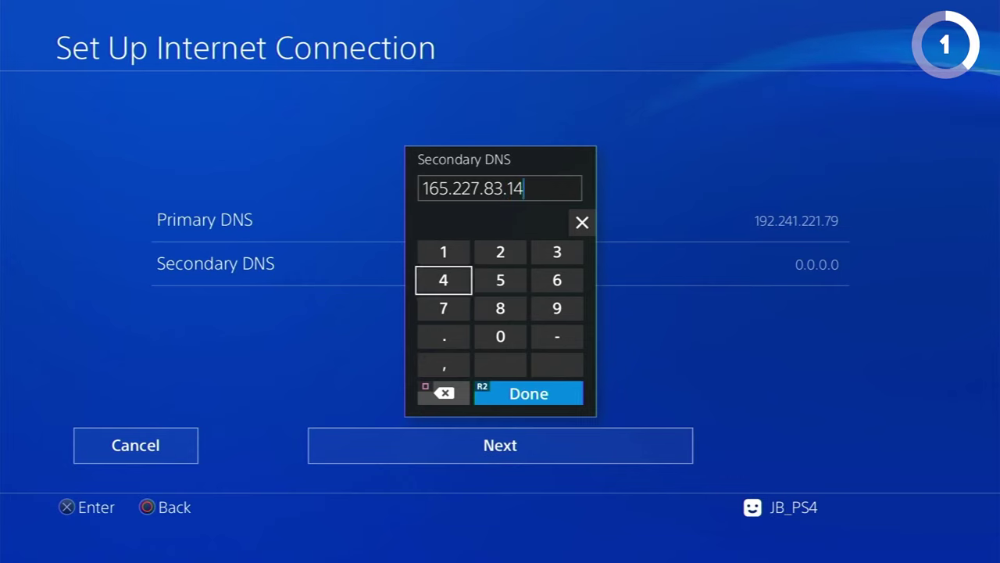
key("Up")
key("Right")
type("5")
Review both DNS entries and continue to the MTU Settings screen.
key("Return")
key("Down")
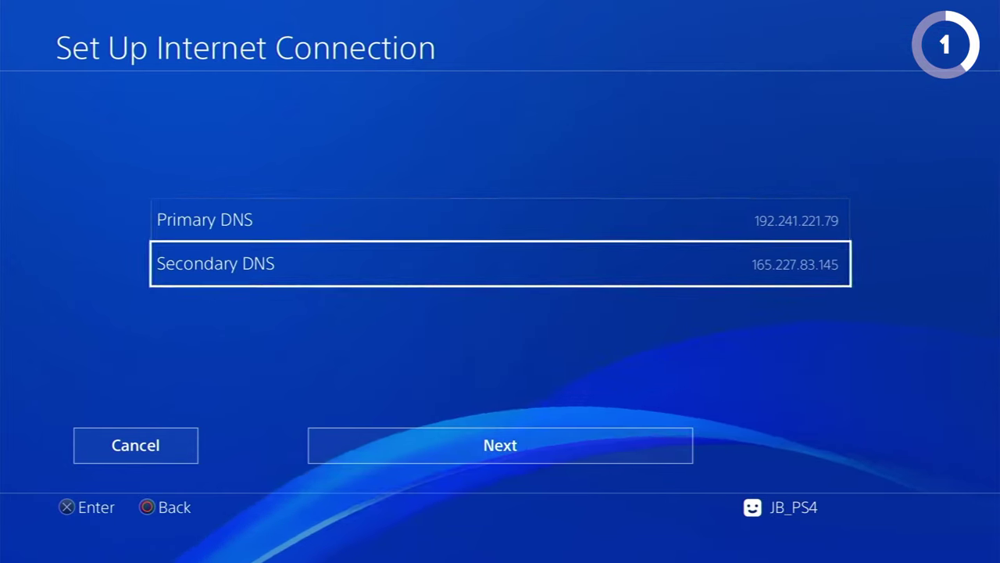
key("Up")
key("Down")
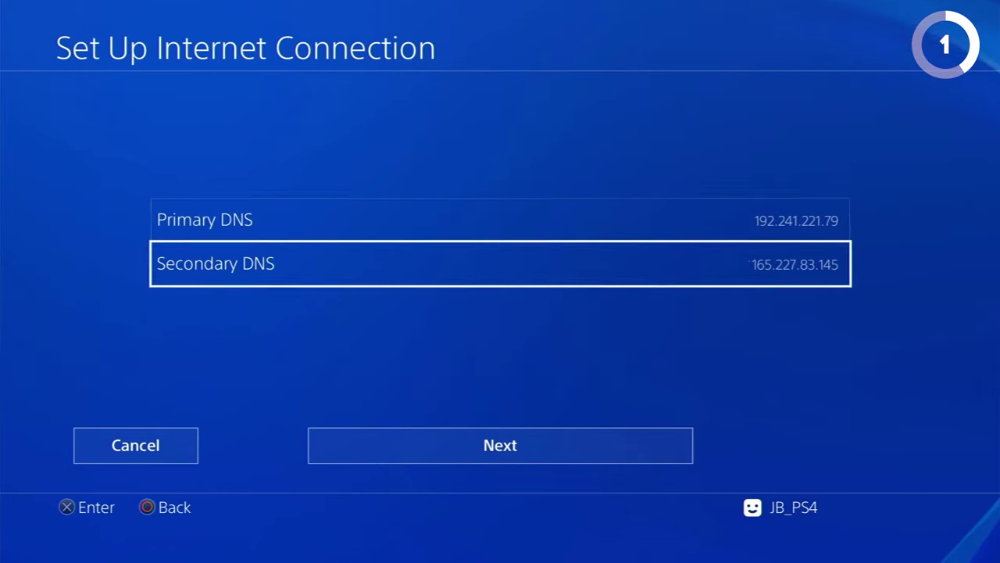
key("Up")
key("Down")
key("Down")
key("Up")
key("Up")
key("Down")
key("Up")
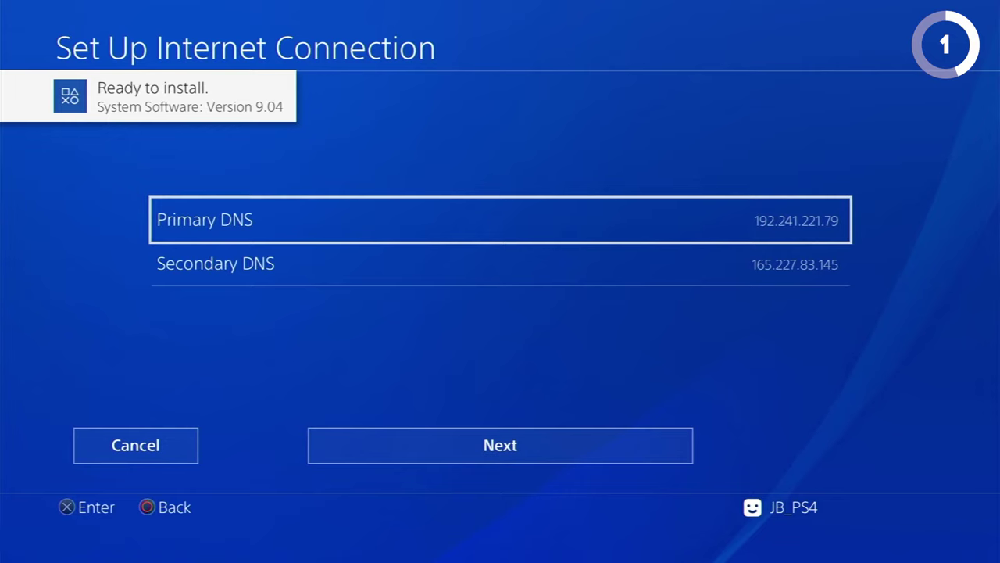
key("Down")
key("Down")
key("Return")
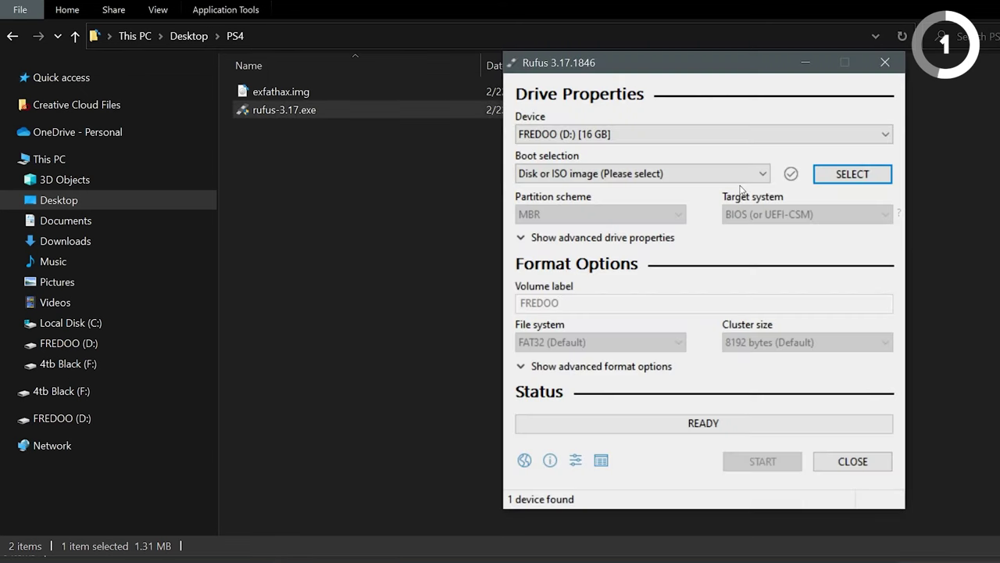
Write exfathax.img to the 16 GB FREDOO (D:) drive, accepting the erase warning.
left_click(852, 173)
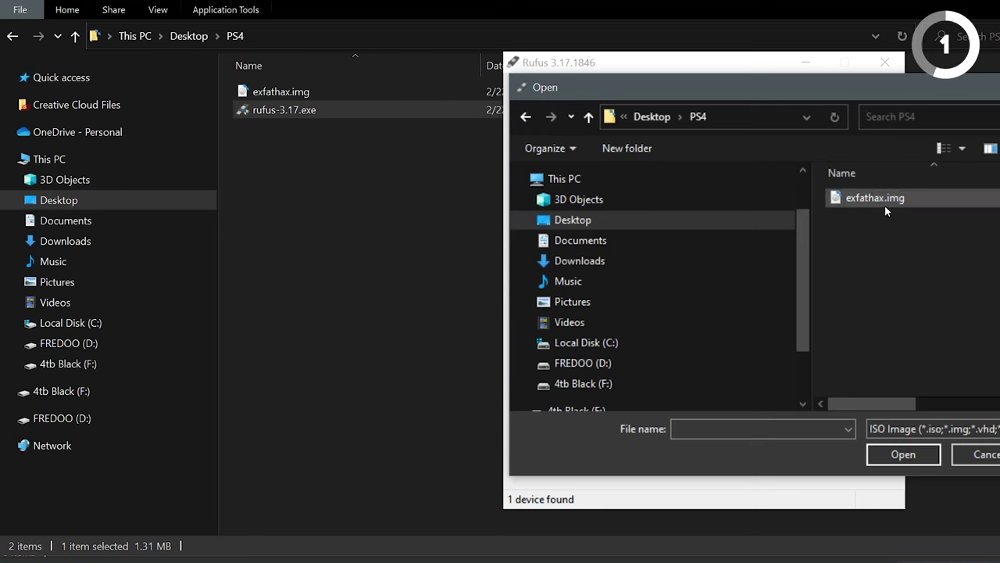
left_click(875, 199)
left_click(903, 454)
left_click(663, 132)
left_click(617, 131)
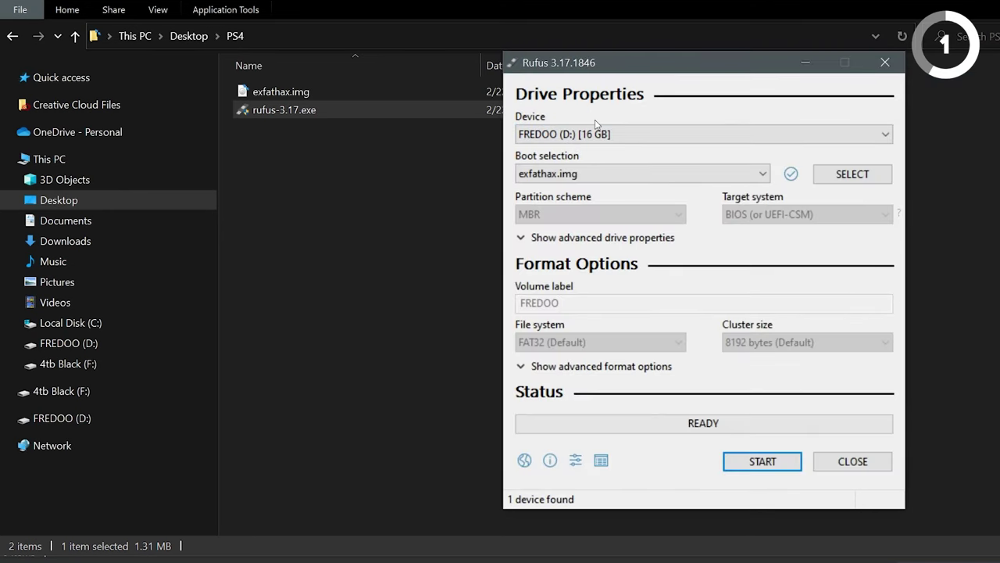
left_click(763, 462)
left_click_drag(544, 232, 659, 237)
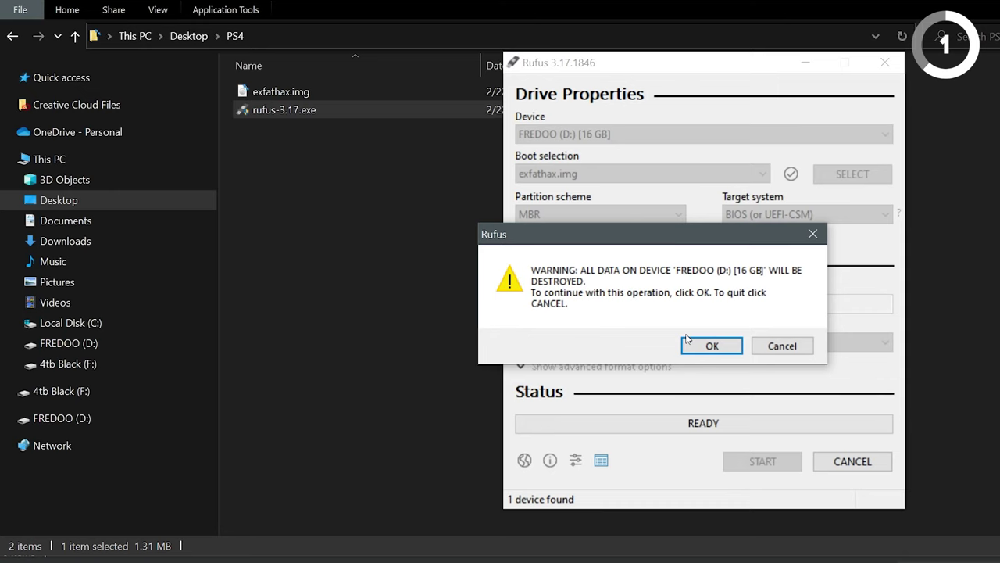
left_click(711, 347)
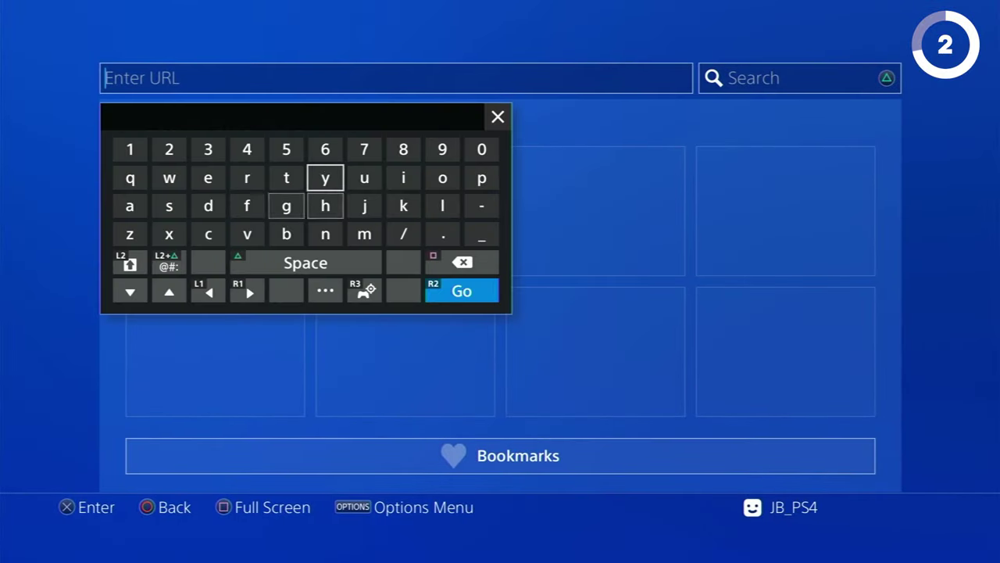
Load karo218.ir, open the 9.00 Gold page and launch GoldHenV2.1.2.
key("Return")
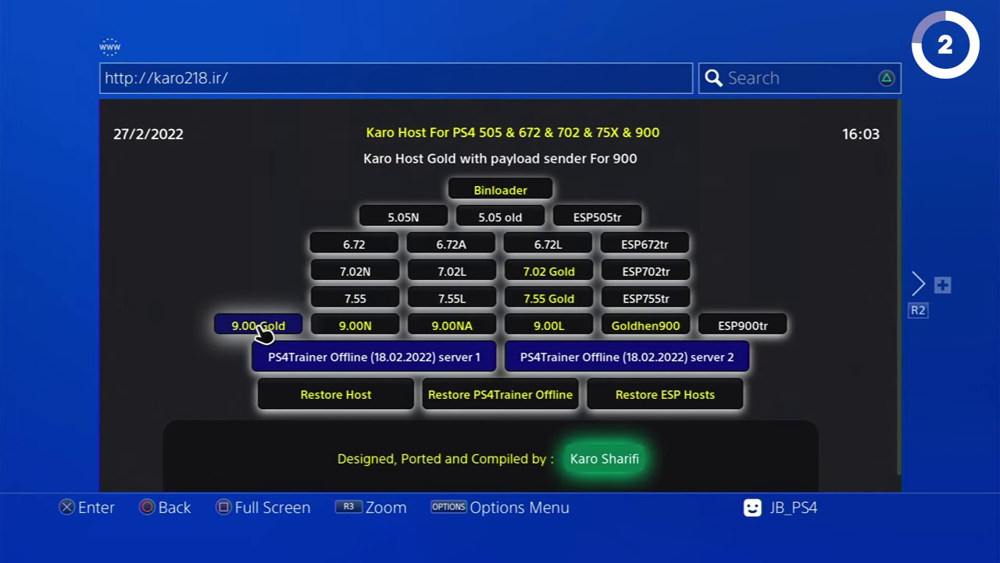
left_click(257, 327)
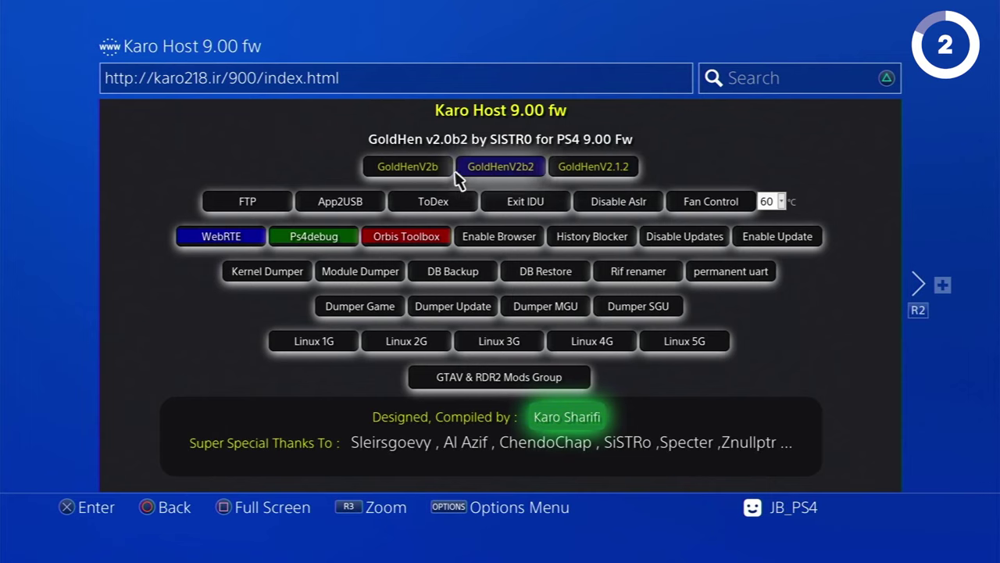
left_click(590, 174)
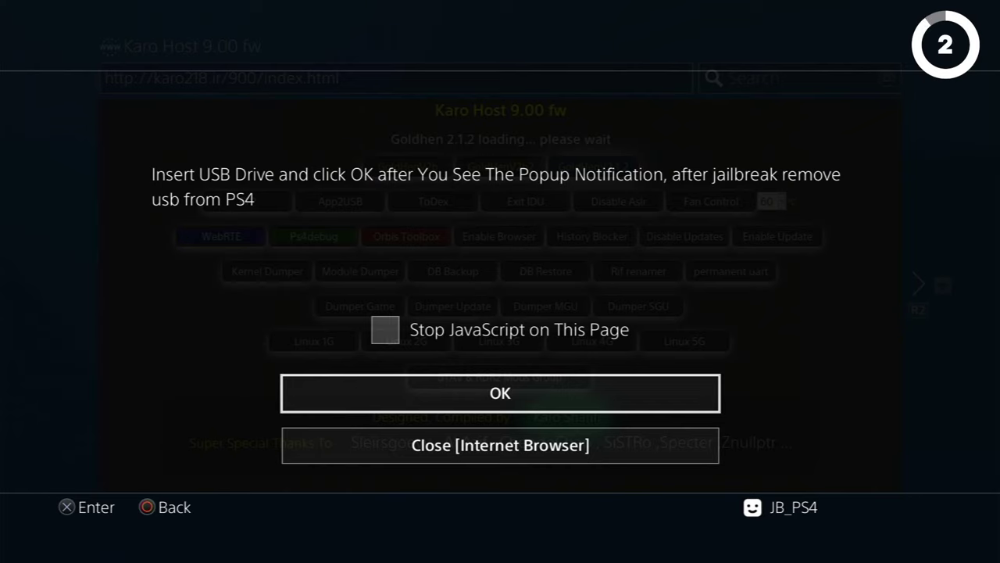
Confirm the Insert USB Drive prompt and dismiss the Jailbreak Done message.
key("Down")
key("Up")
key("Return")
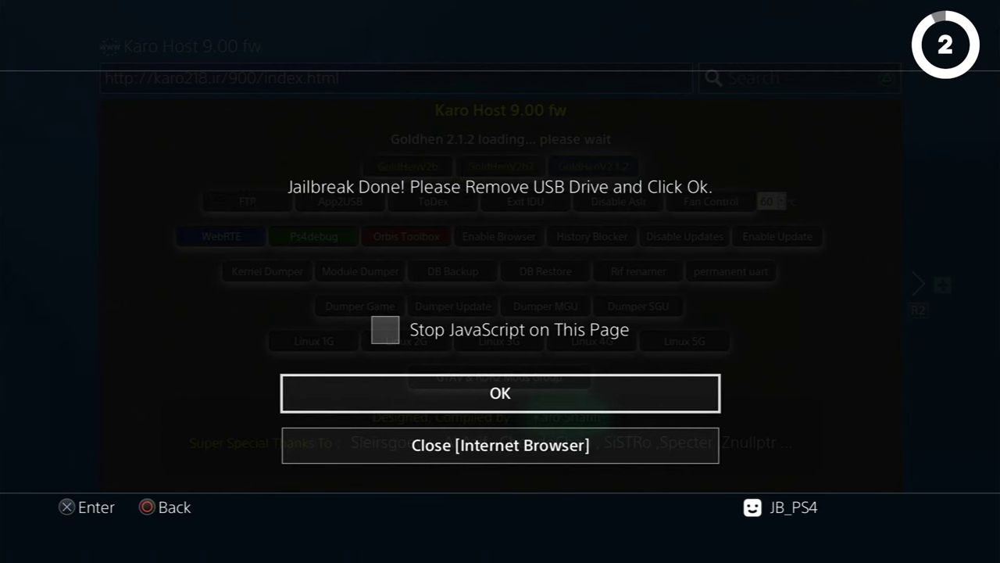
key("Return")
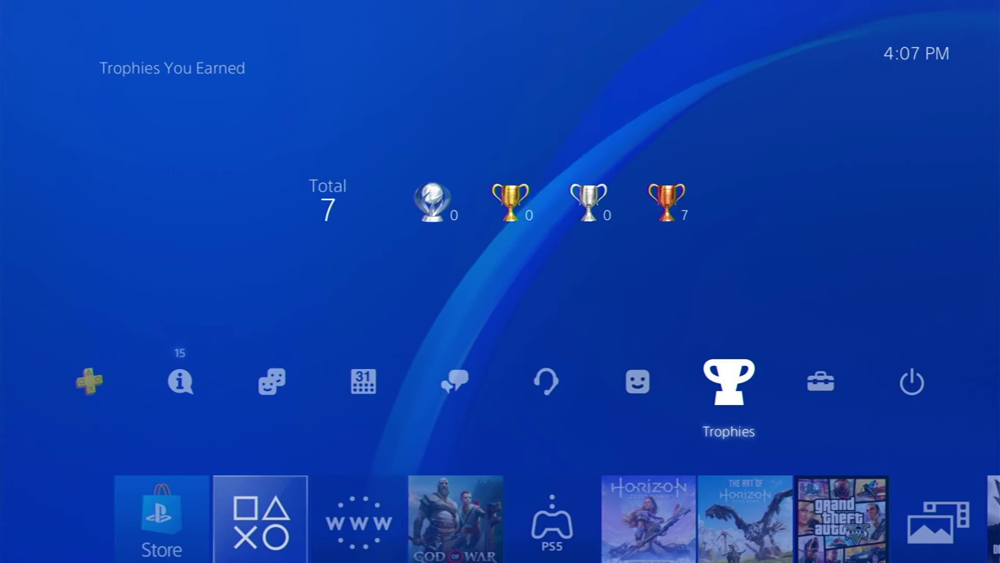
From the home screen enter Settings and open the ★ GoldHEN ★ entry at the top.
key("Right")
key("Left")
key("Right")
key("Return")
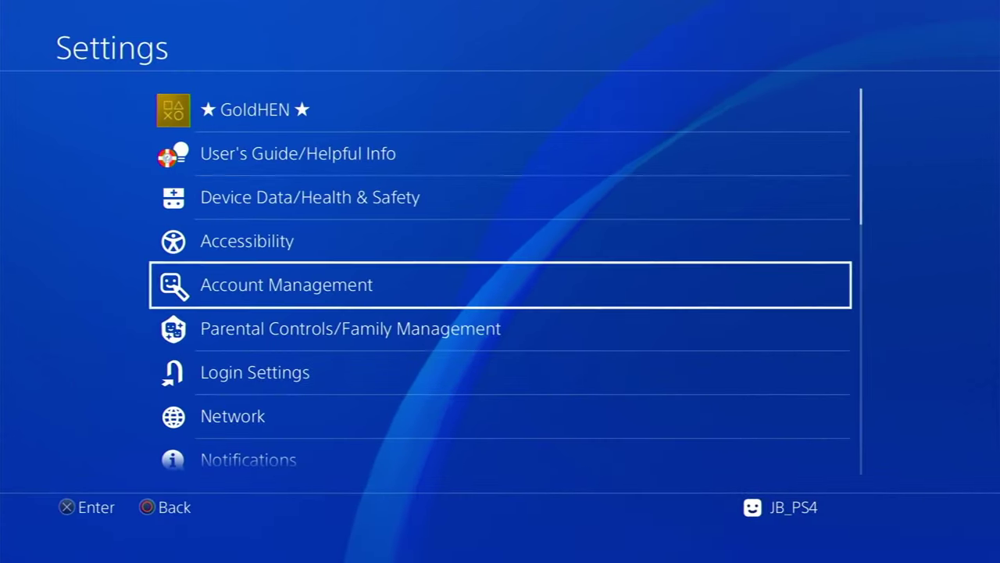
key("Up")
key("Up")
key("Up")
key("Up")
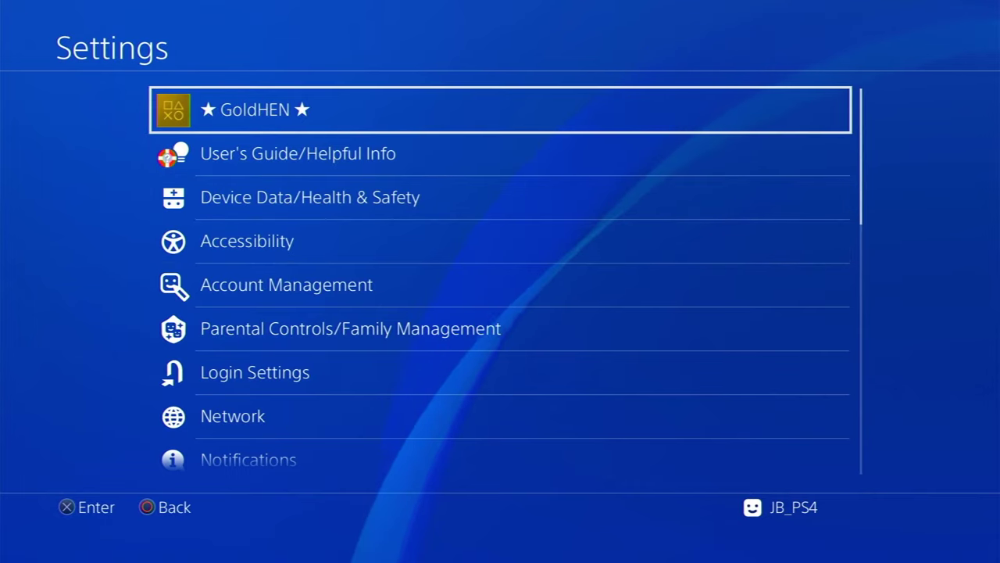
key("Down")
key("Up")
key("Down")
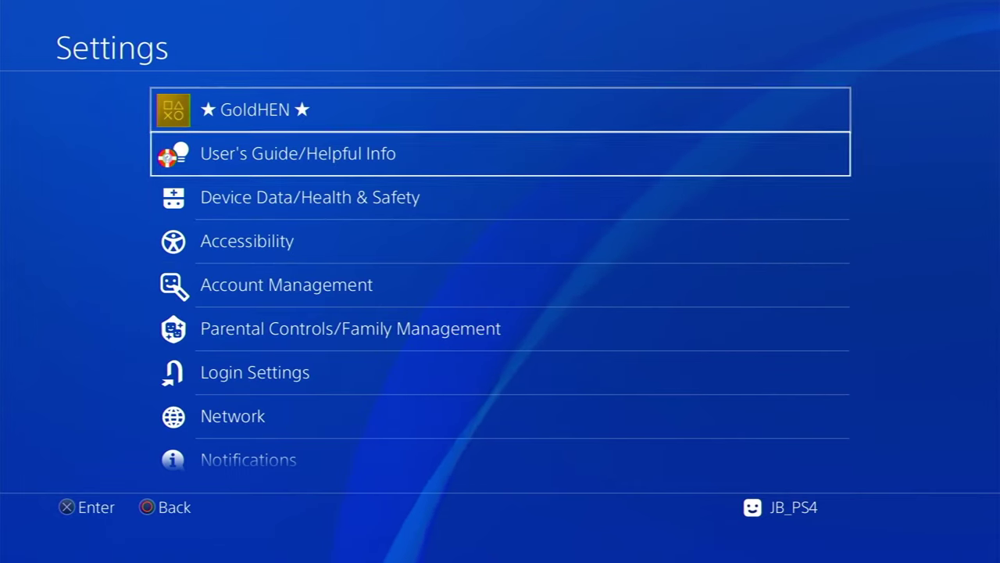
key("Down")
key("Up")
key("Up")
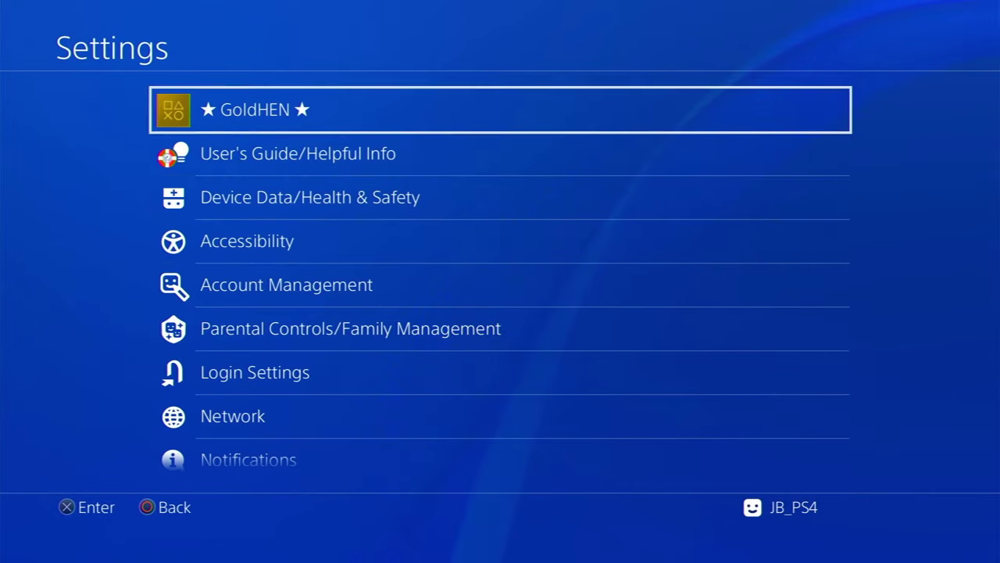
key("Down")
key("Up")
key("Down")
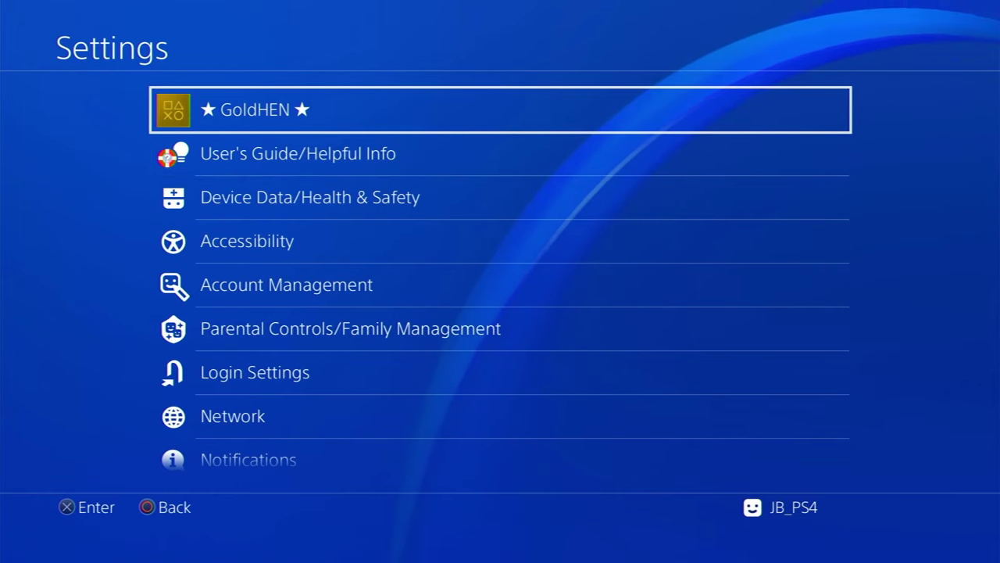
key("Return")
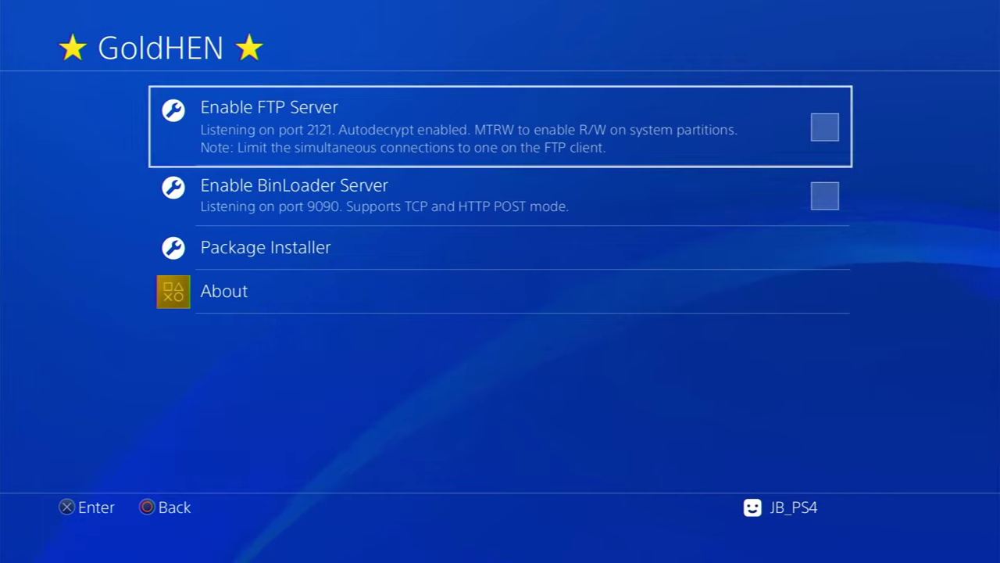
Tick Enable FTP Server in GoldHEN, then go home and relaunch the Internet Browser.
key("Down")
key("Up")
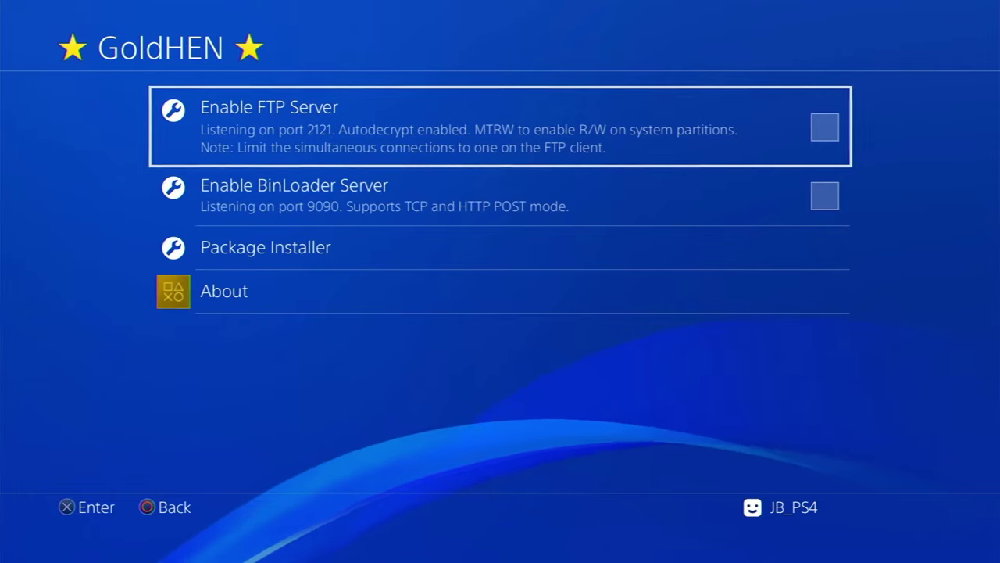
key("Down")
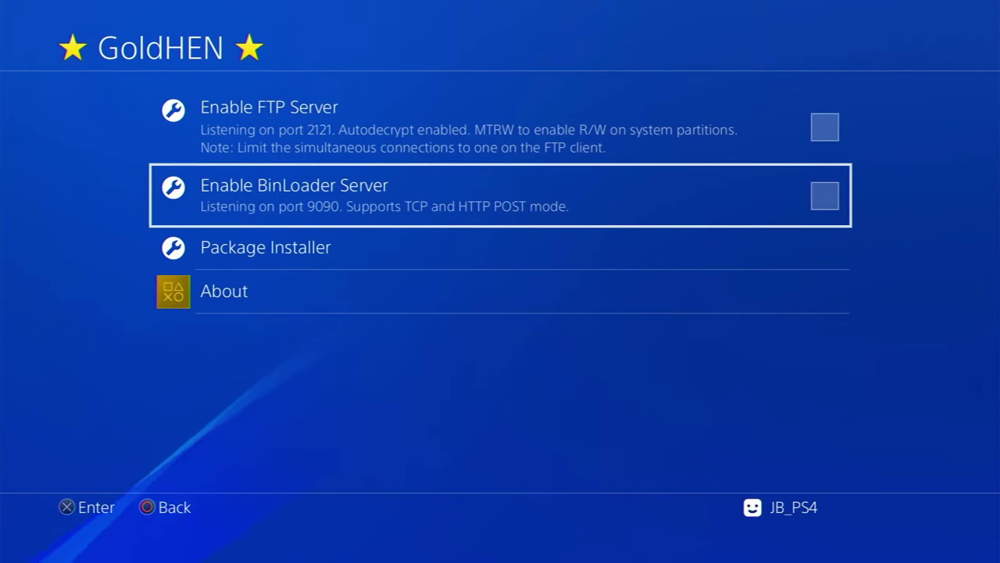
key("Down")
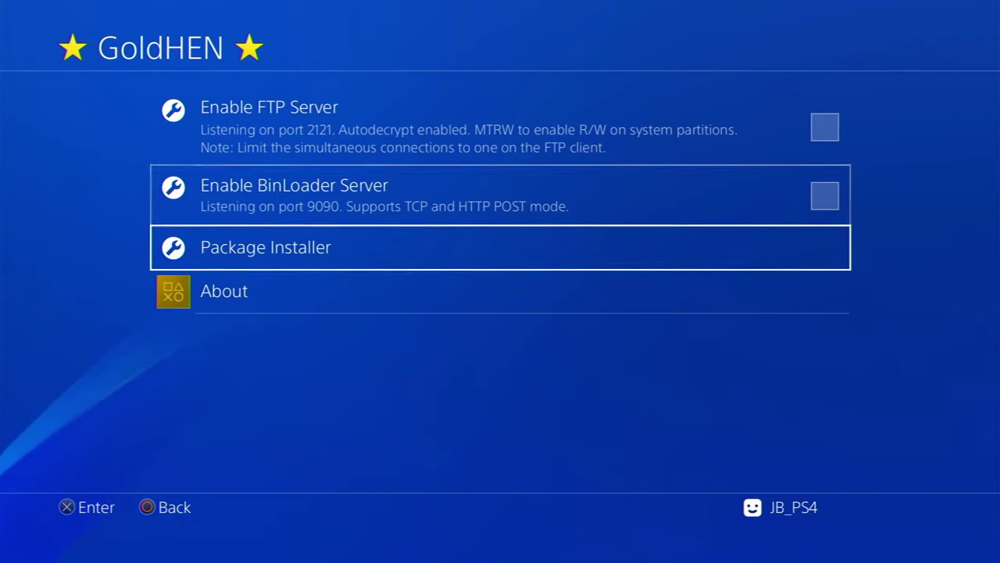
key("Up")
key("Up")
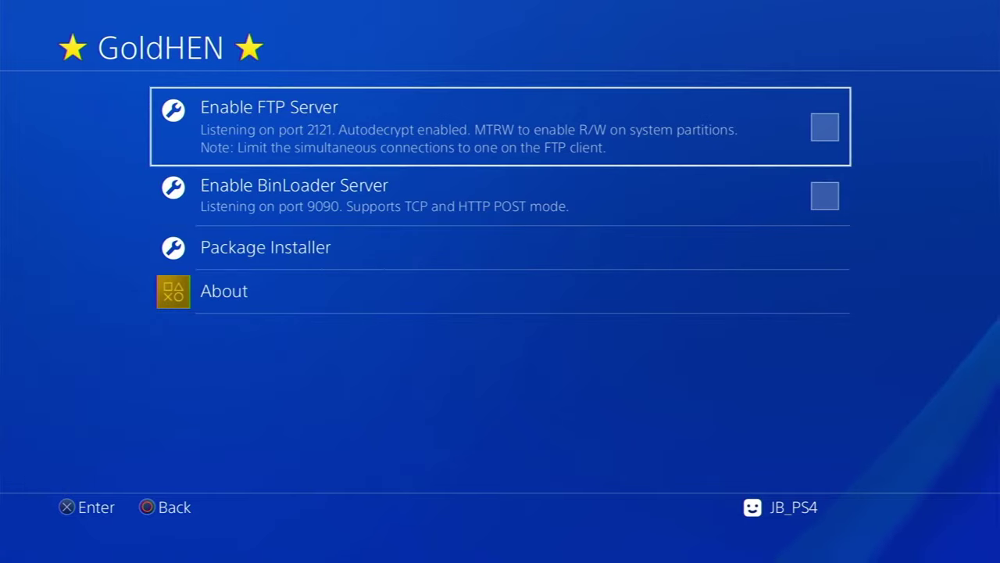
key("Return")
key("super")
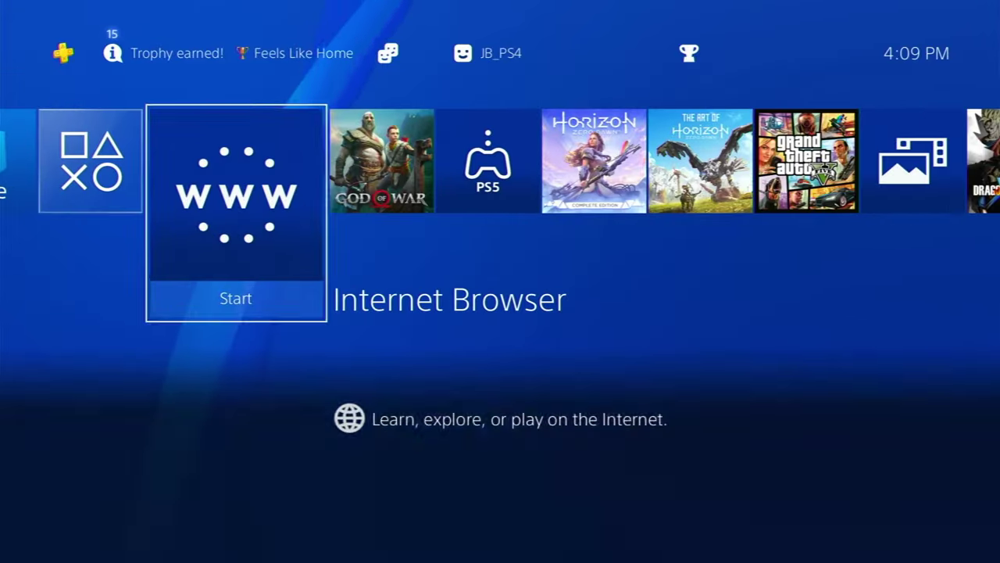
key("Return")
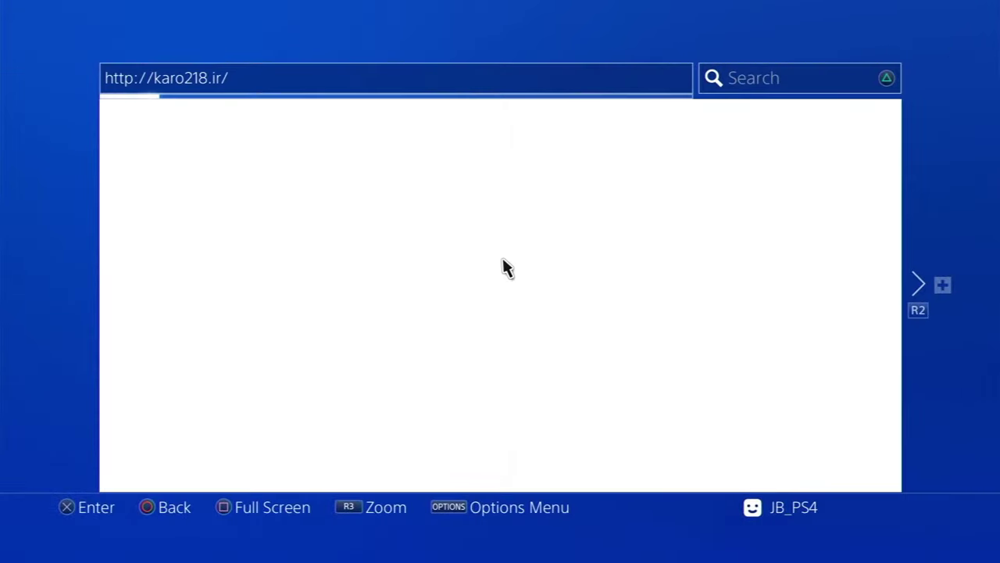
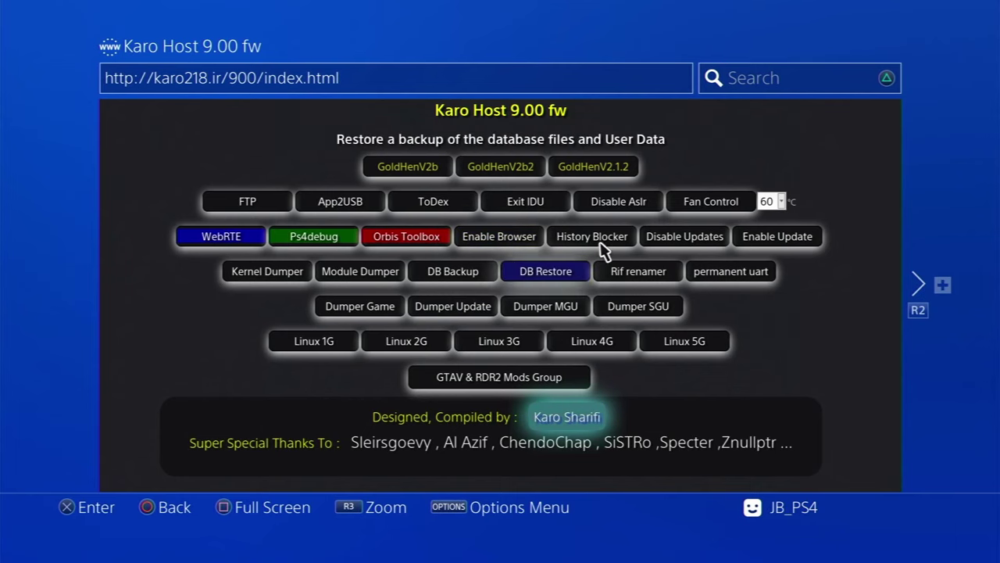
Run the Disable Updates payload from Karo Host and dismiss the 'Payload Loaded' confirmation.
left_click(676, 236)
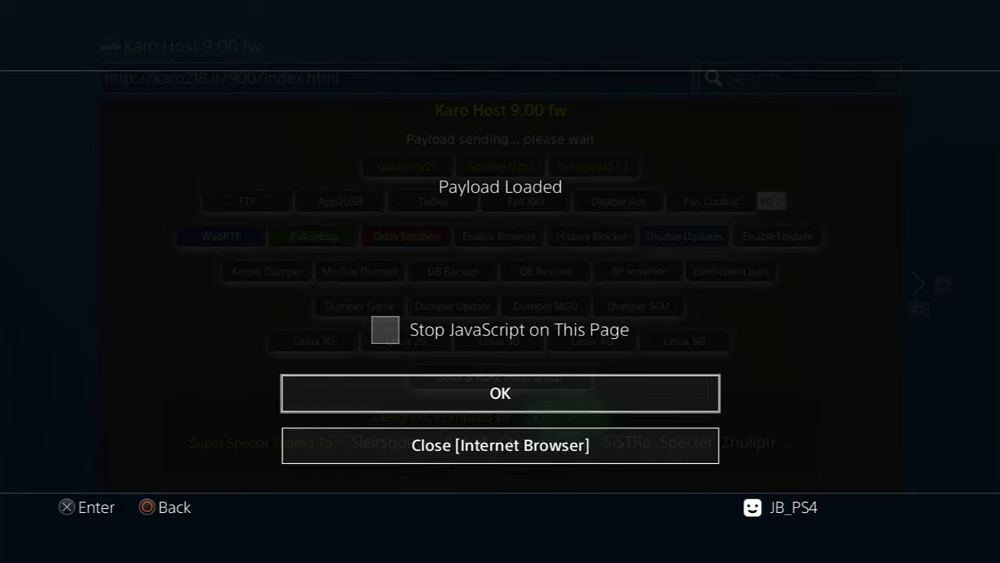
key("Return")
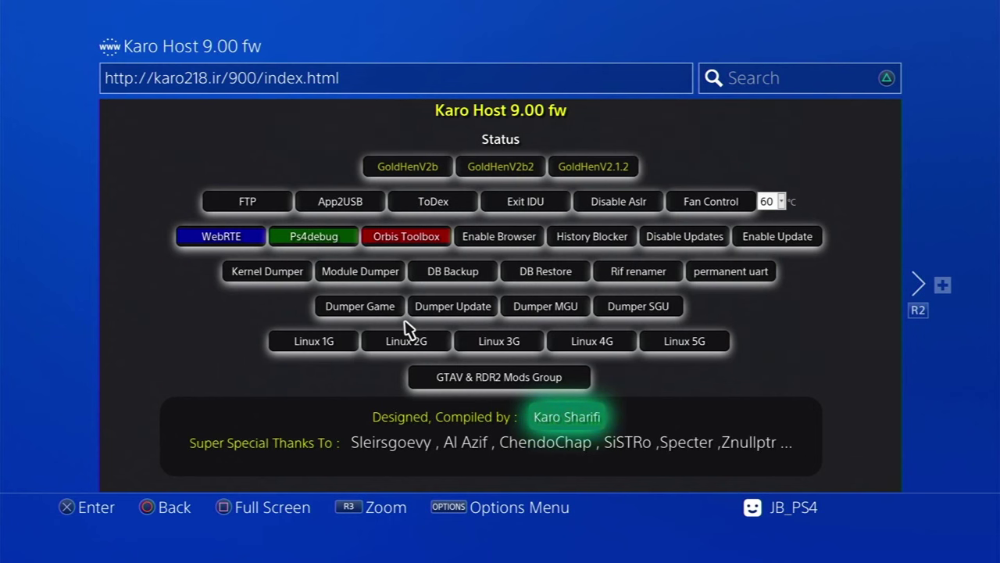